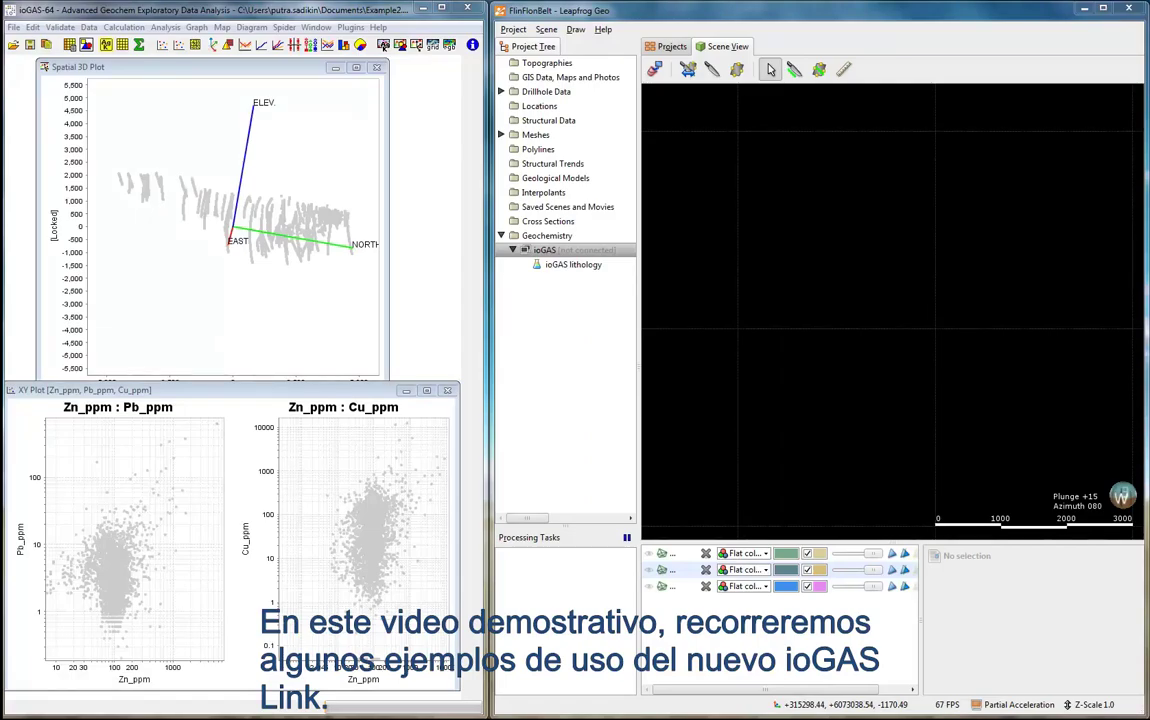
Switch to Leapfrog Geo, connect the project to ioGAS and display the linked Example2.gas data in the scene
left_click_drag(291, 260, 326, 293)
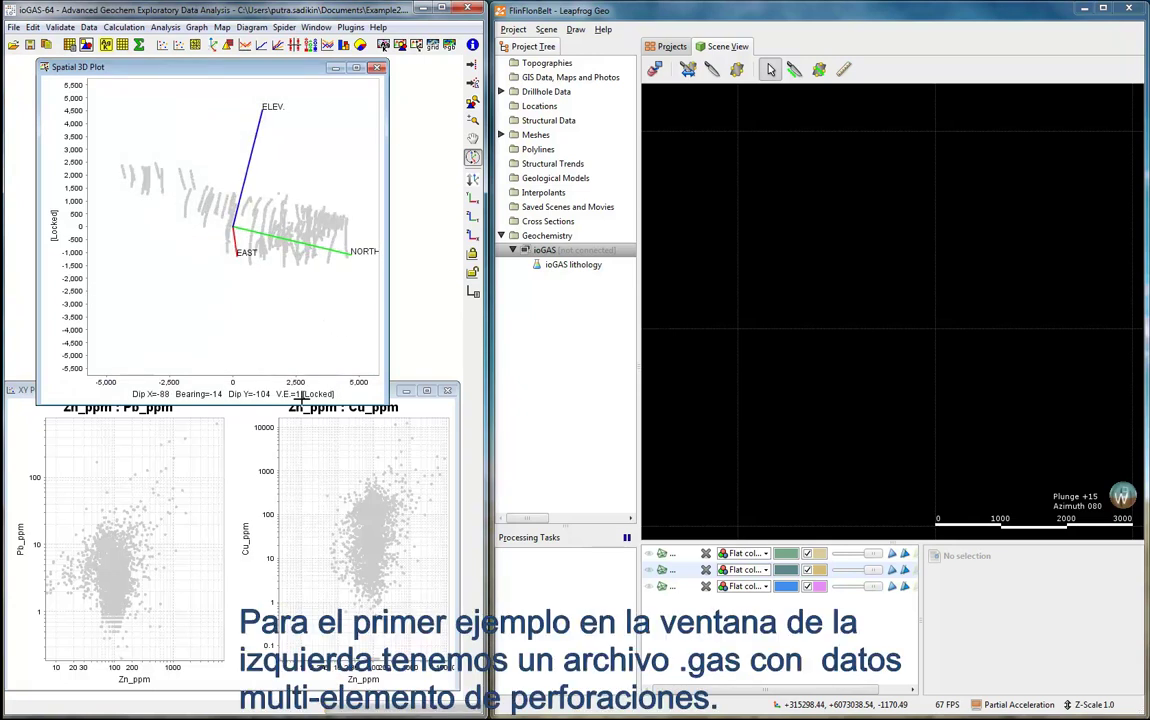
left_click_drag(299, 395, 162, 282)
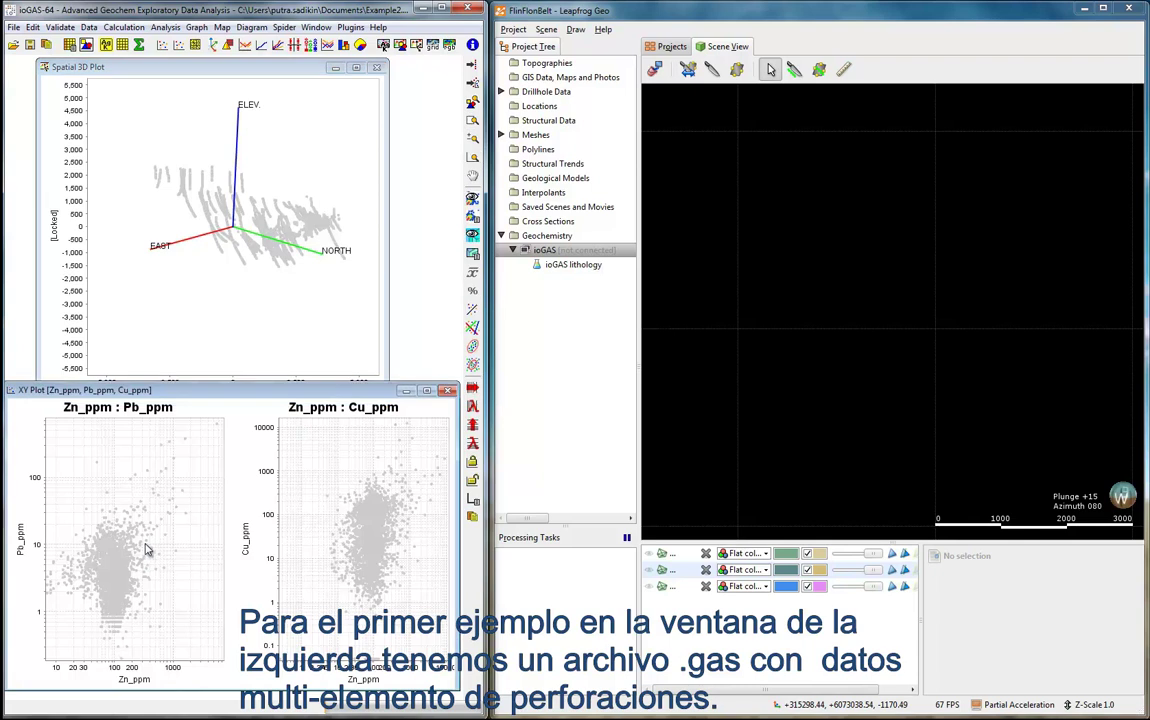
right_click(604, 251)
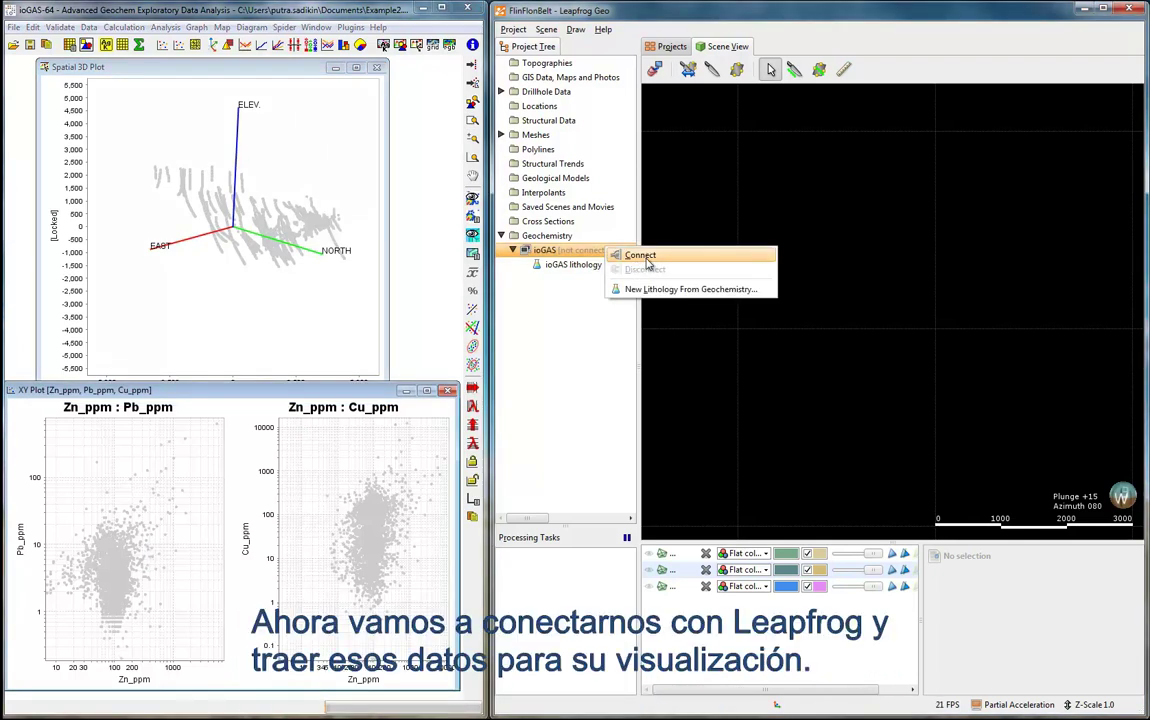
left_click(640, 256)
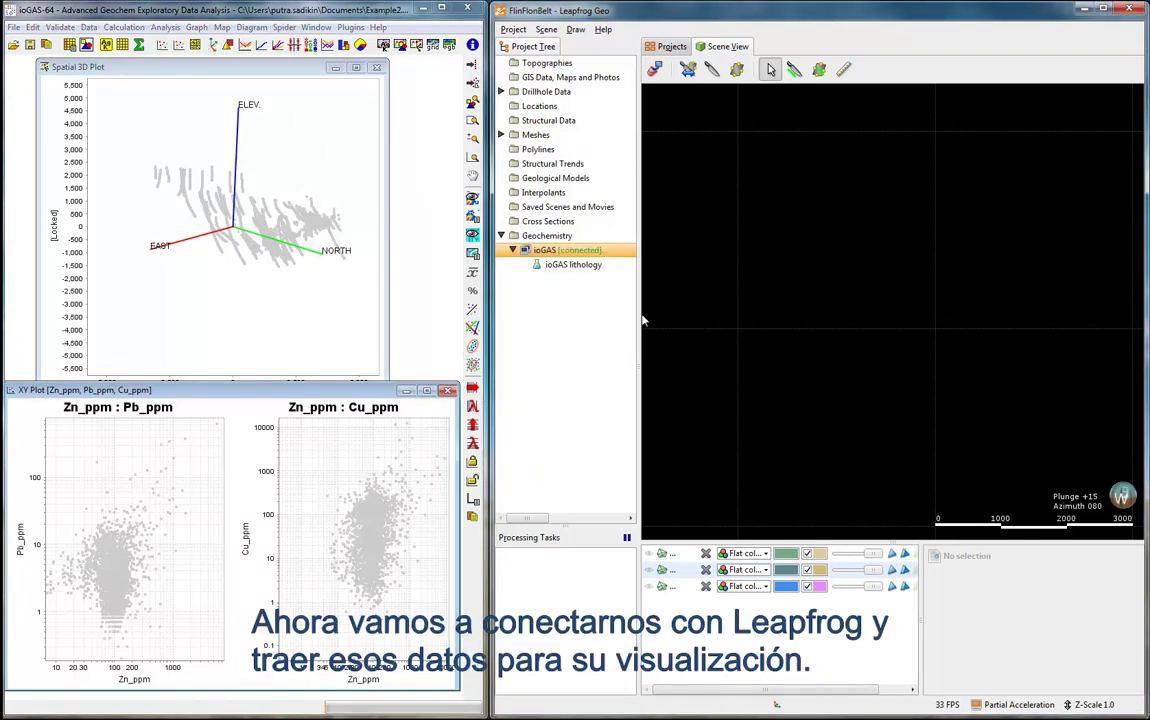
left_click_drag(572, 264, 717, 253)
In ioGAS, apply RGB zonation of Zn, Pb and Cu to the colour and size attributes, replacing existing ones, and open the Attribute Manager
left_click(105, 44)
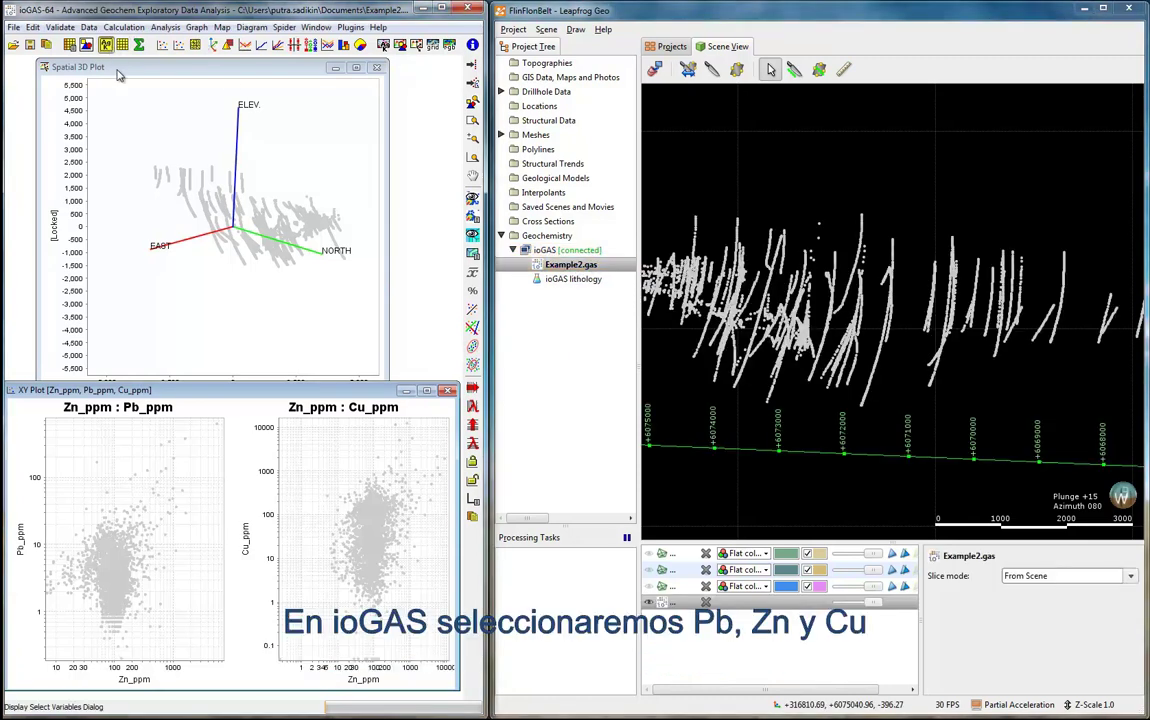
left_click(143, 265)
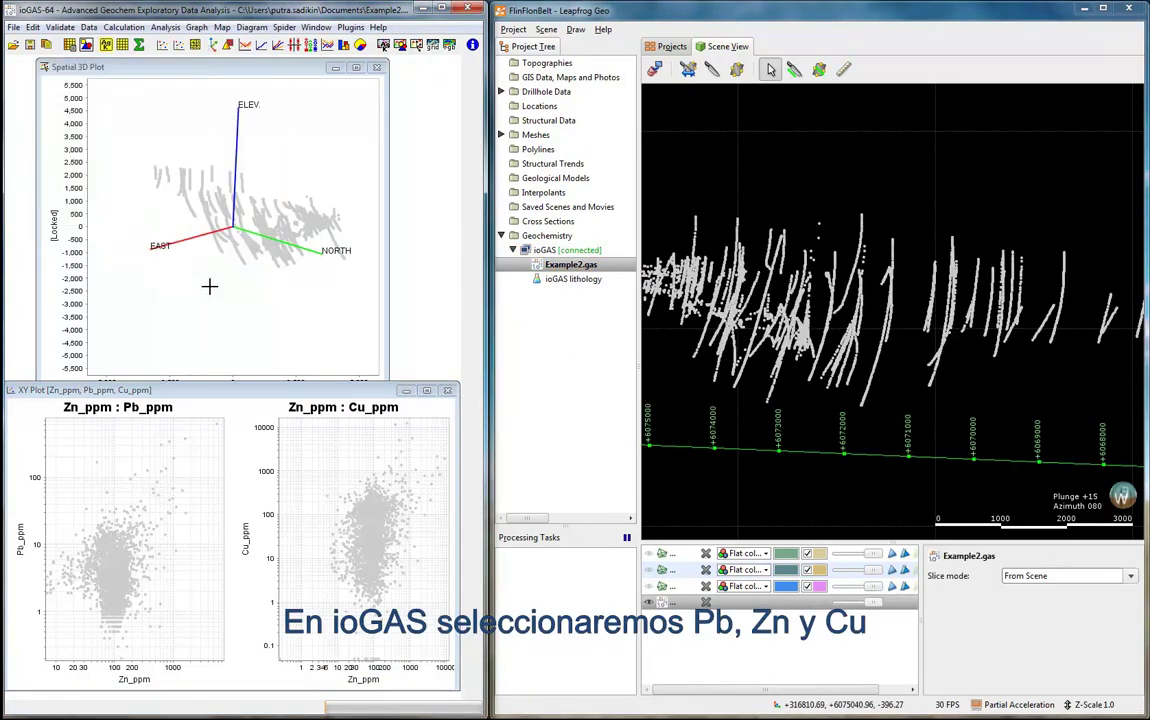
left_click(165, 27)
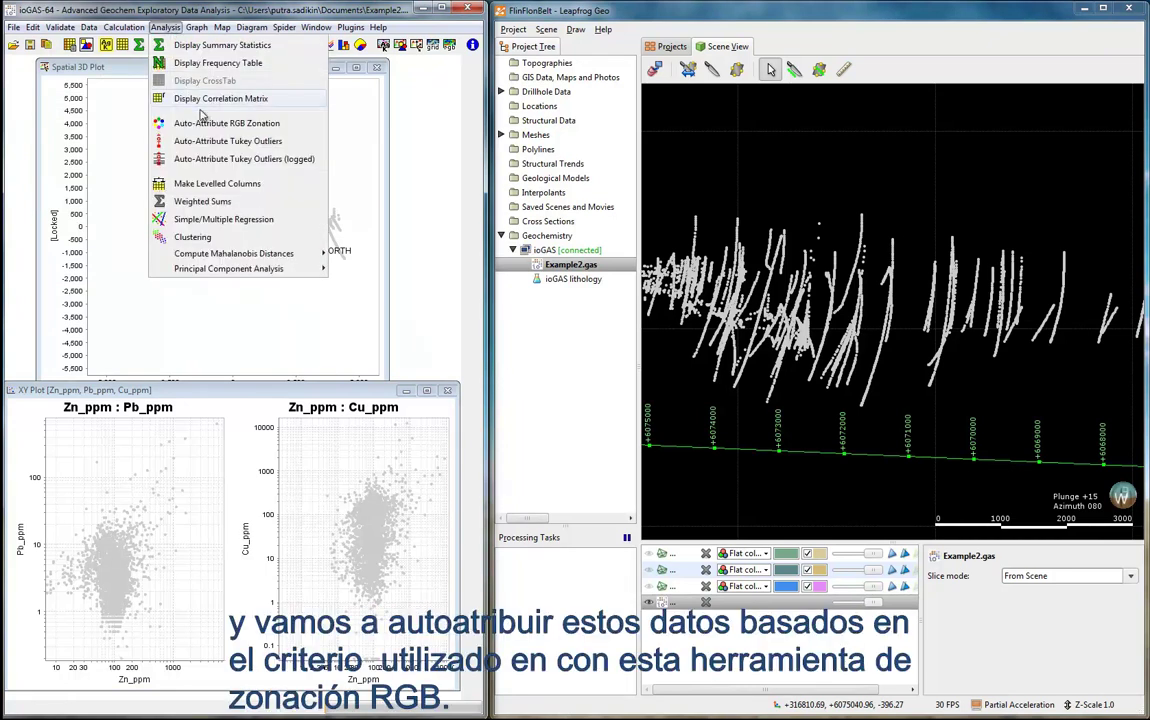
left_click(226, 116)
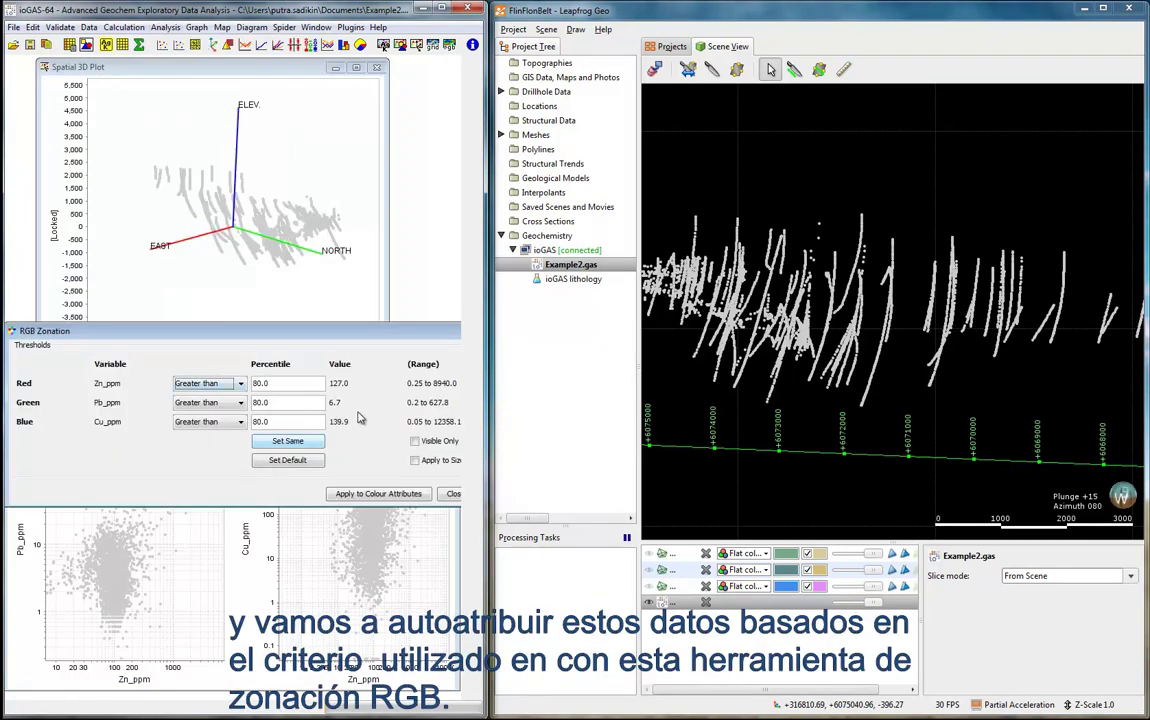
left_click(437, 462)
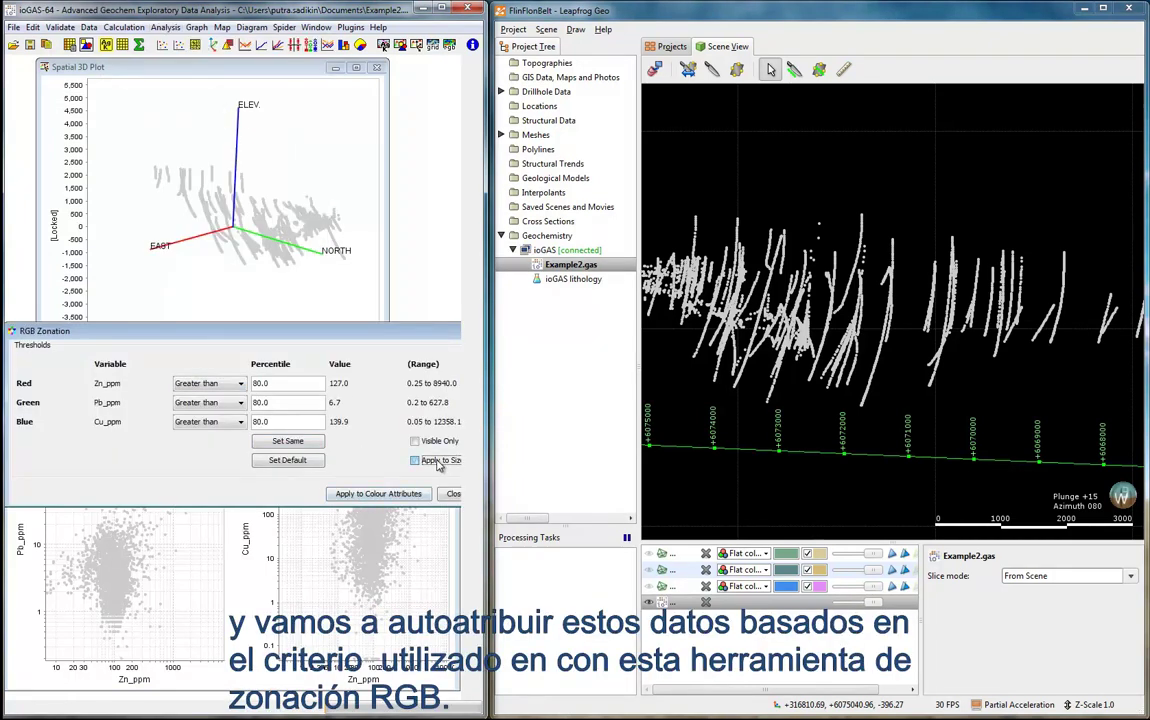
left_click(375, 494)
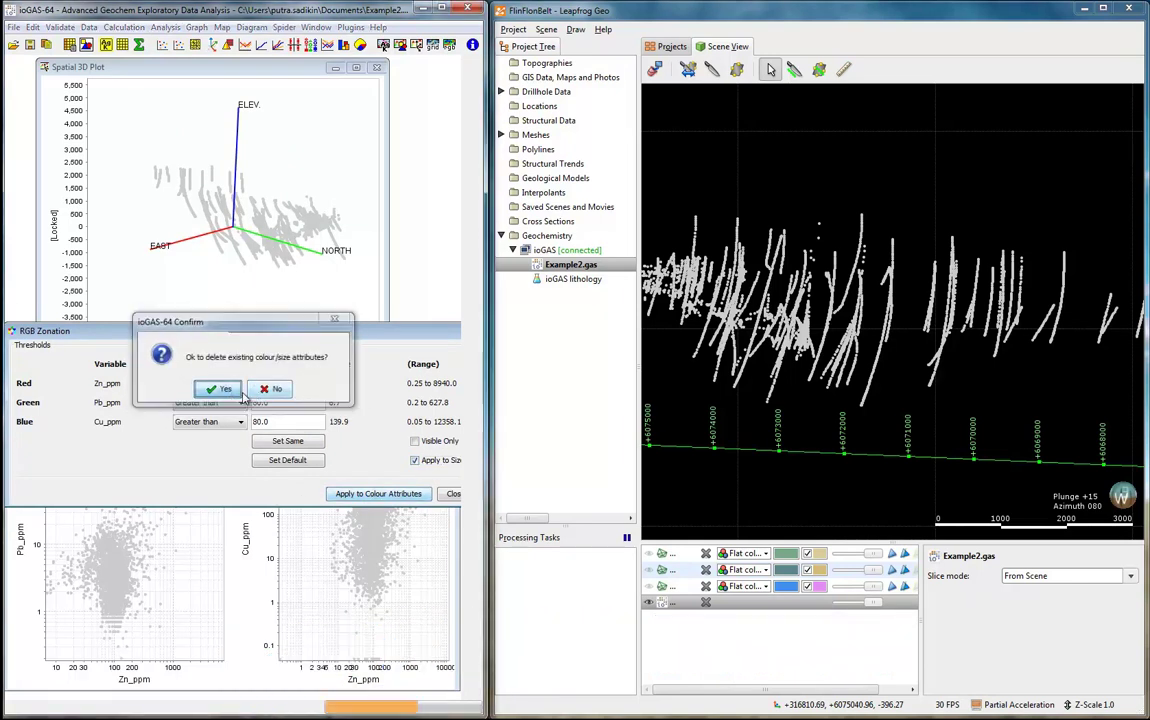
left_click(226, 388)
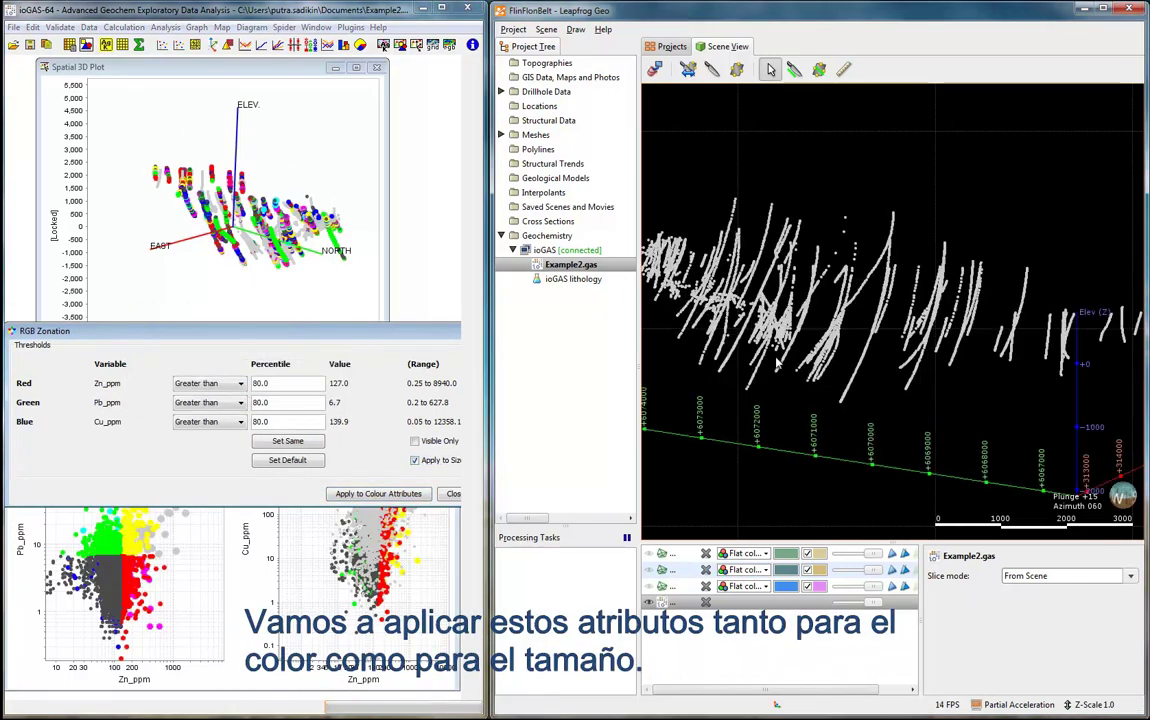
left_click(87, 46)
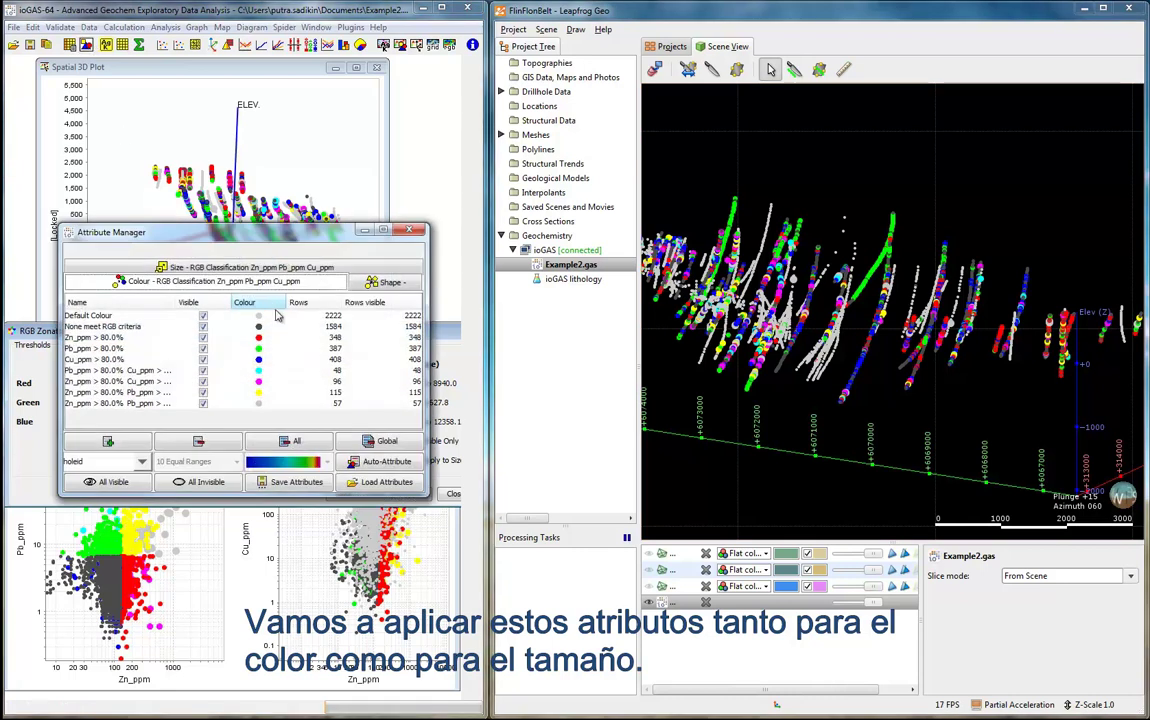
In Leapfrog Geo, start importing Example2.gas as locations and set its Zn_ppm column to import as Numeric
mouse_move(805, 358)
left_mouse_down()
mouse_move(900, 360)
mouse_move(785, 362)
left_mouse_up()
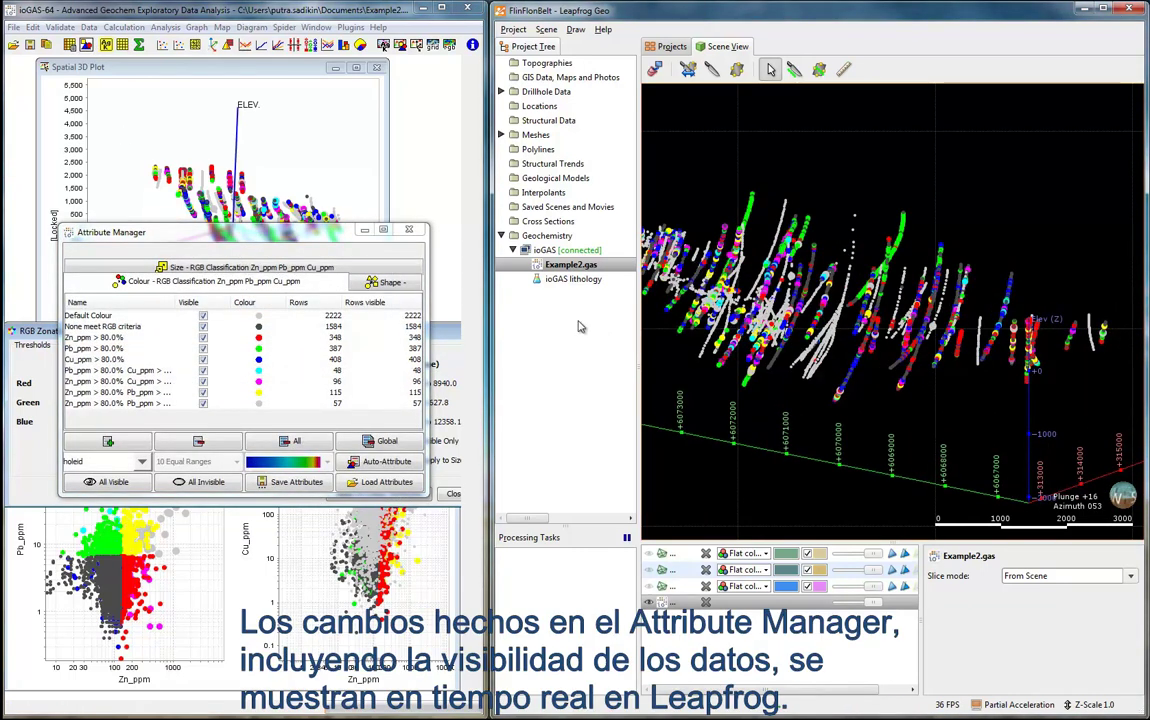
right_click(590, 277)
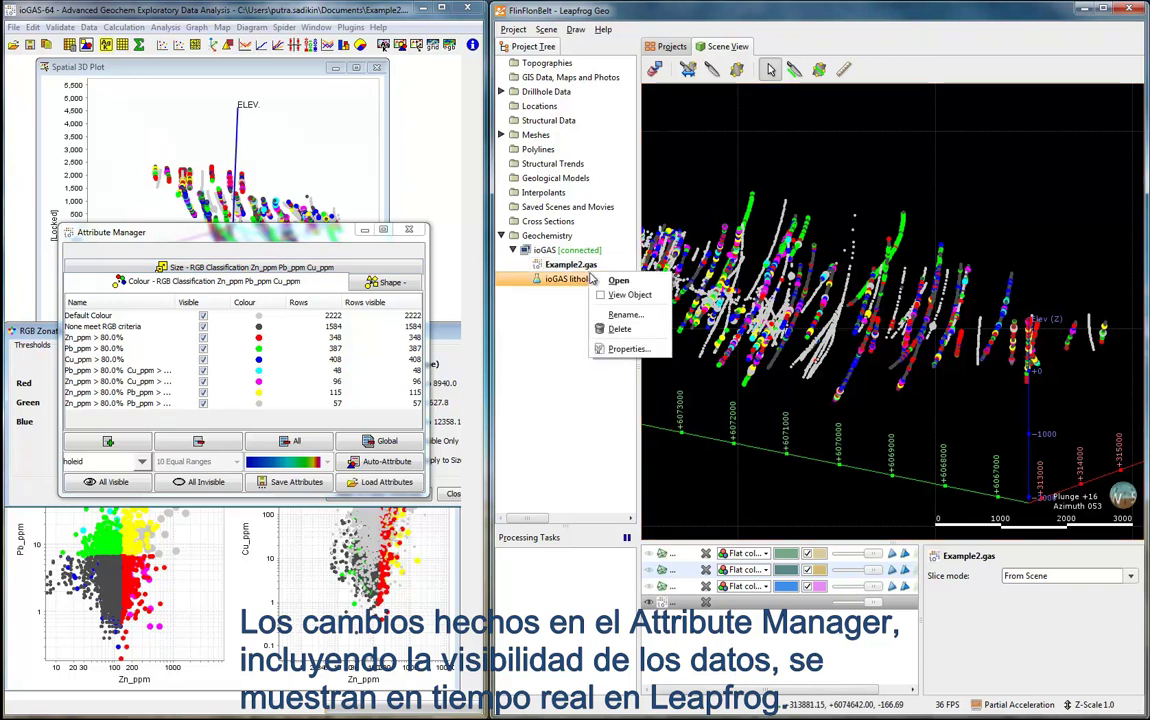
left_click(566, 265)
right_click(566, 265)
left_click(612, 283)
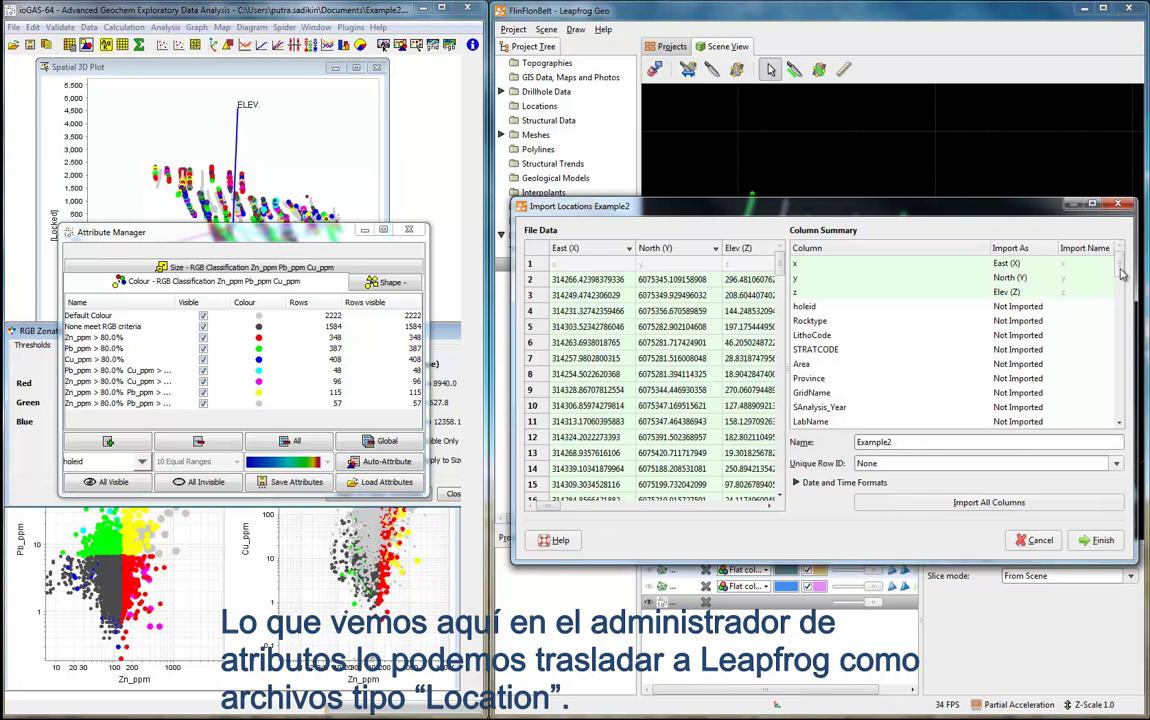
left_click_drag(1122, 274, 1135, 453)
left_click(1018, 349)
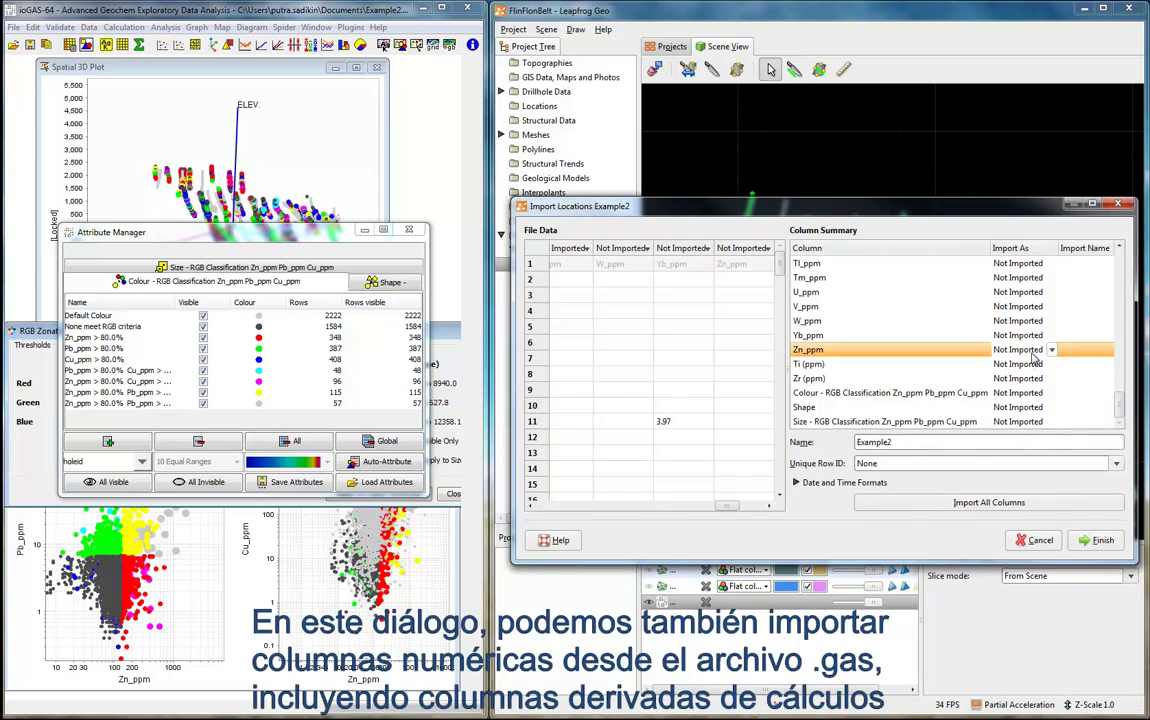
left_click(1040, 349)
left_click(1025, 409)
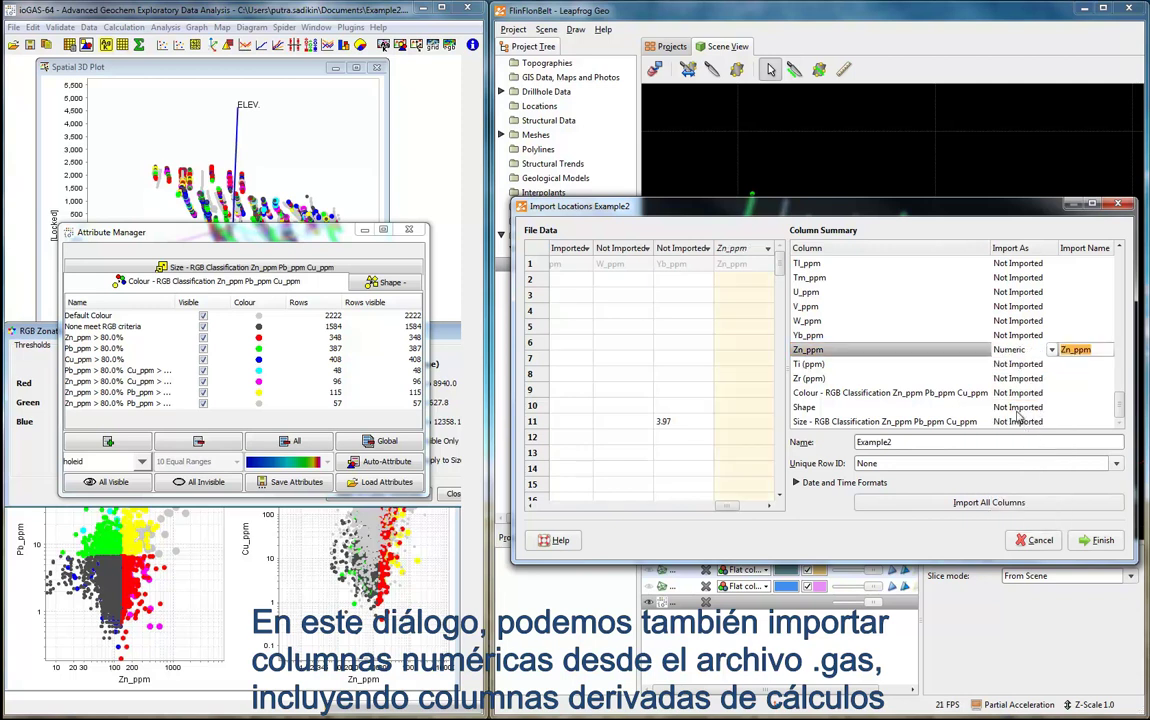
Set the RGB classification Colour column and the Shape column to import as Category
left_click(1018, 392)
left_click(1040, 392)
left_click(1022, 426)
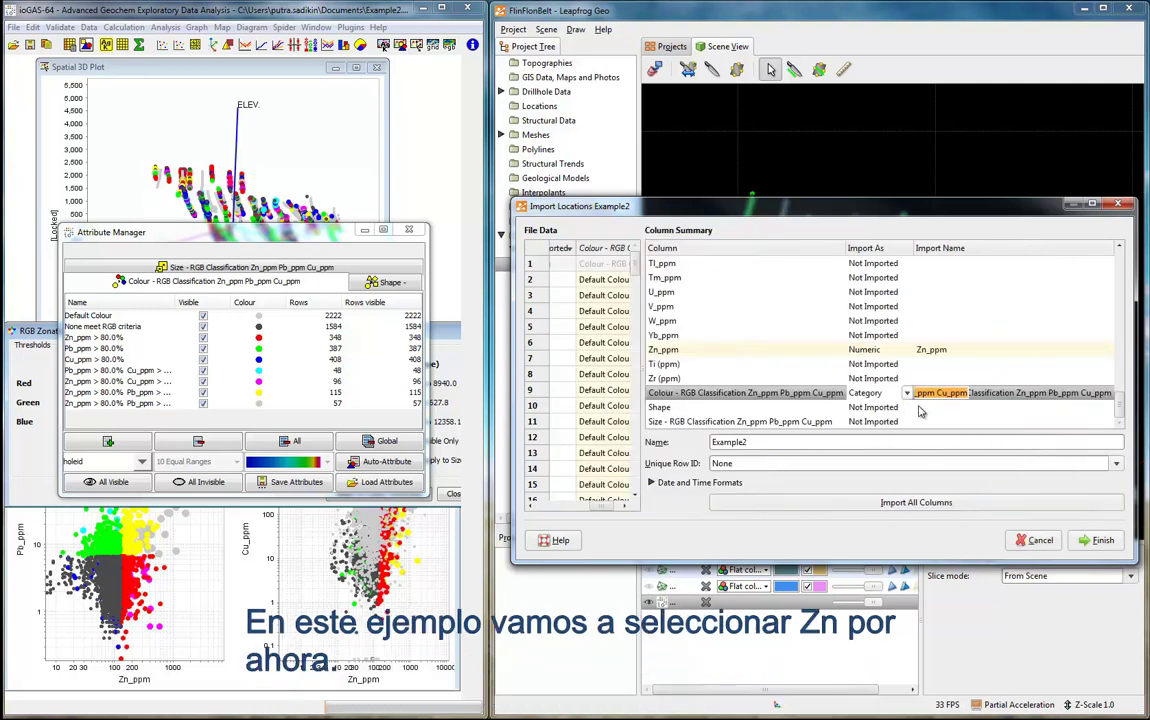
left_click(894, 407)
left_click(818, 442)
left_click(873, 407)
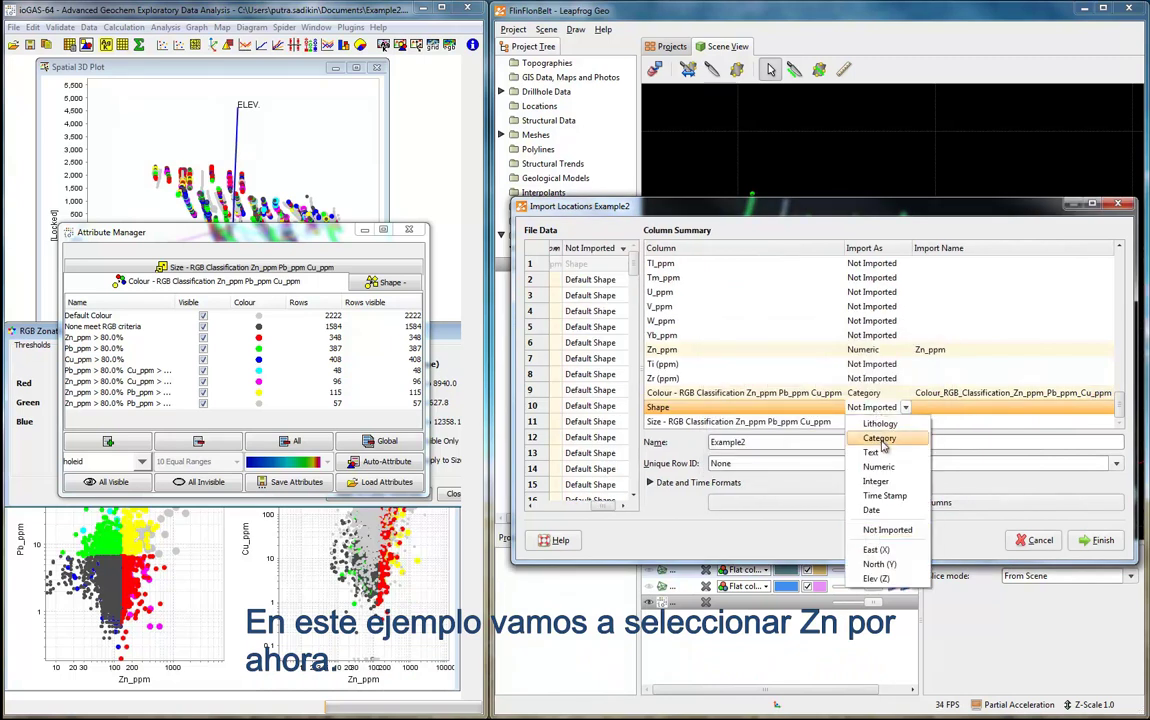
left_click(880, 438)
Set the RGB classification Size column to import as Category and finish importing the Example2 locations
left_click(865, 421)
left_click(905, 421)
left_click(880, 452)
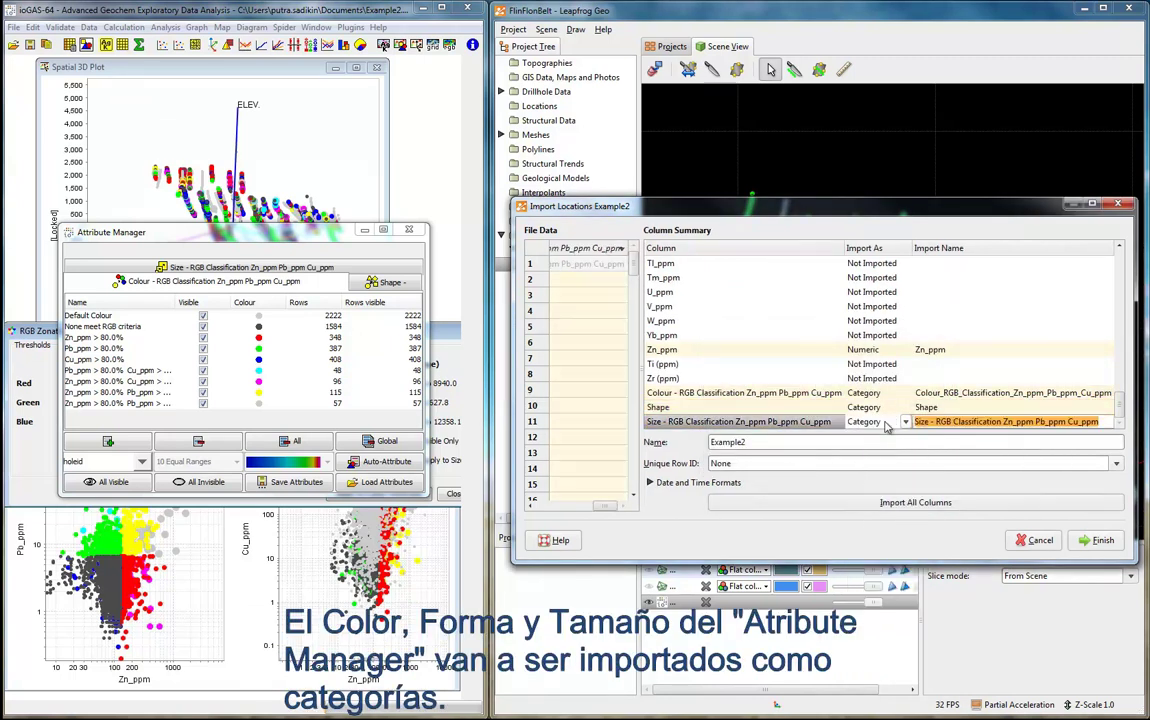
left_click(885, 425)
left_click(834, 443)
left_click(1100, 541)
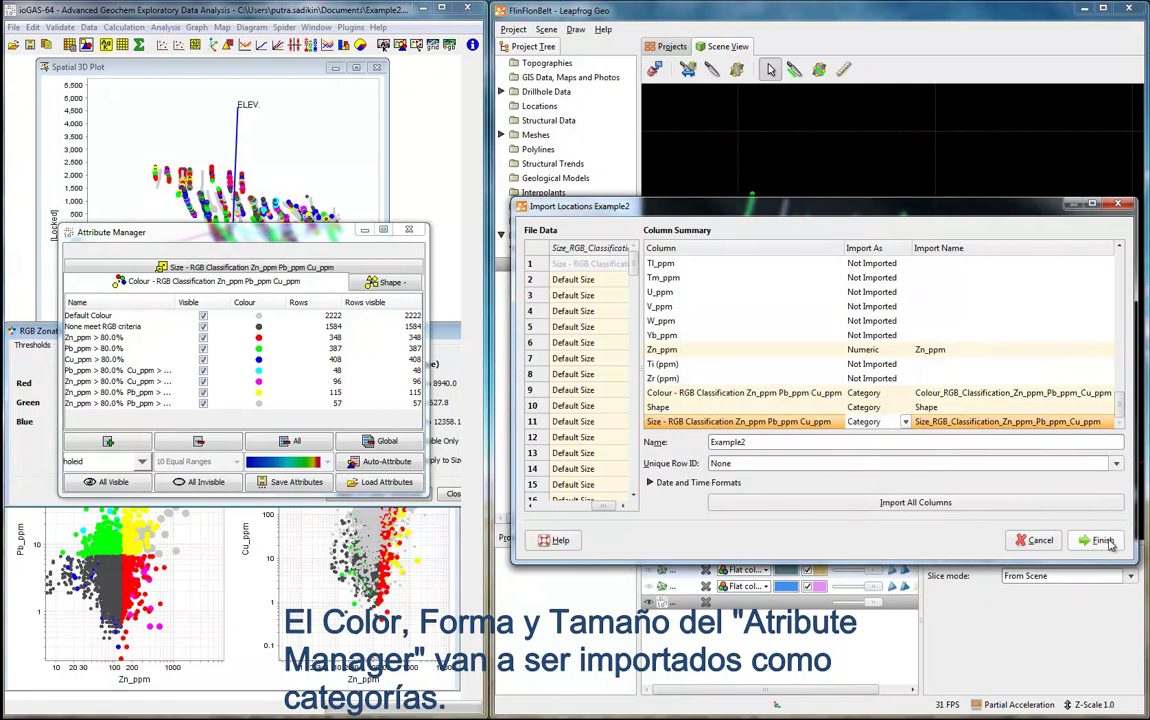
left_click(1102, 540)
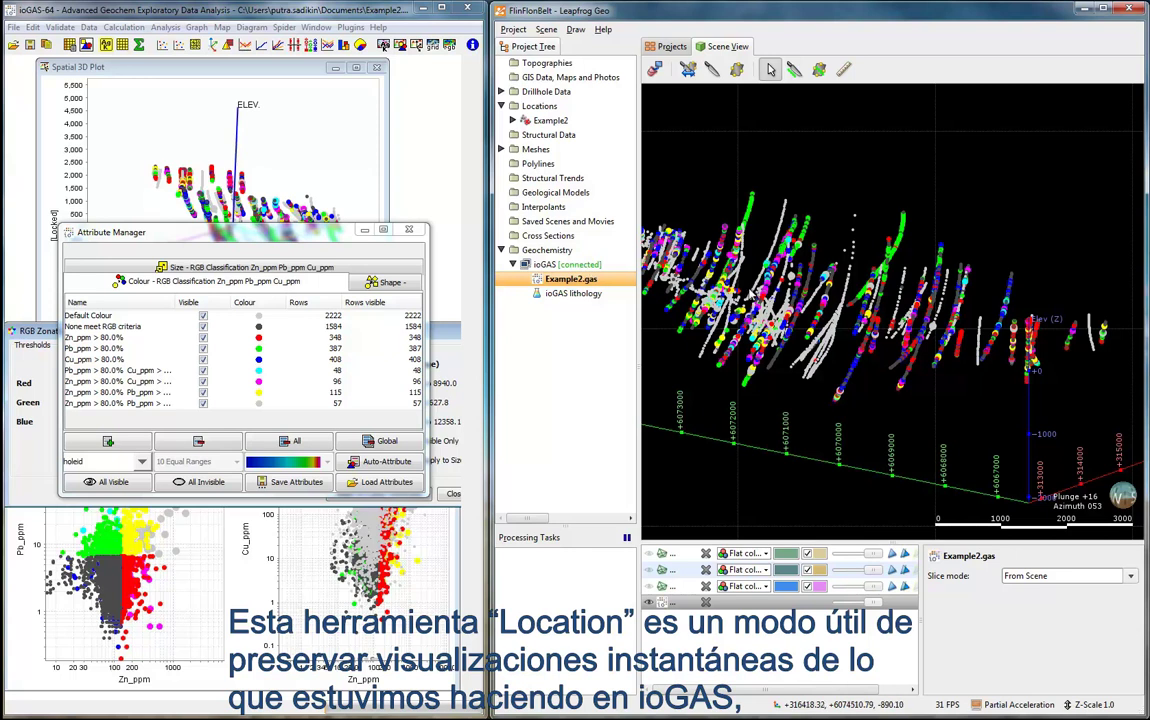
Disconnect the ioGAS link in the Geochemistry folder
left_click(566, 265)
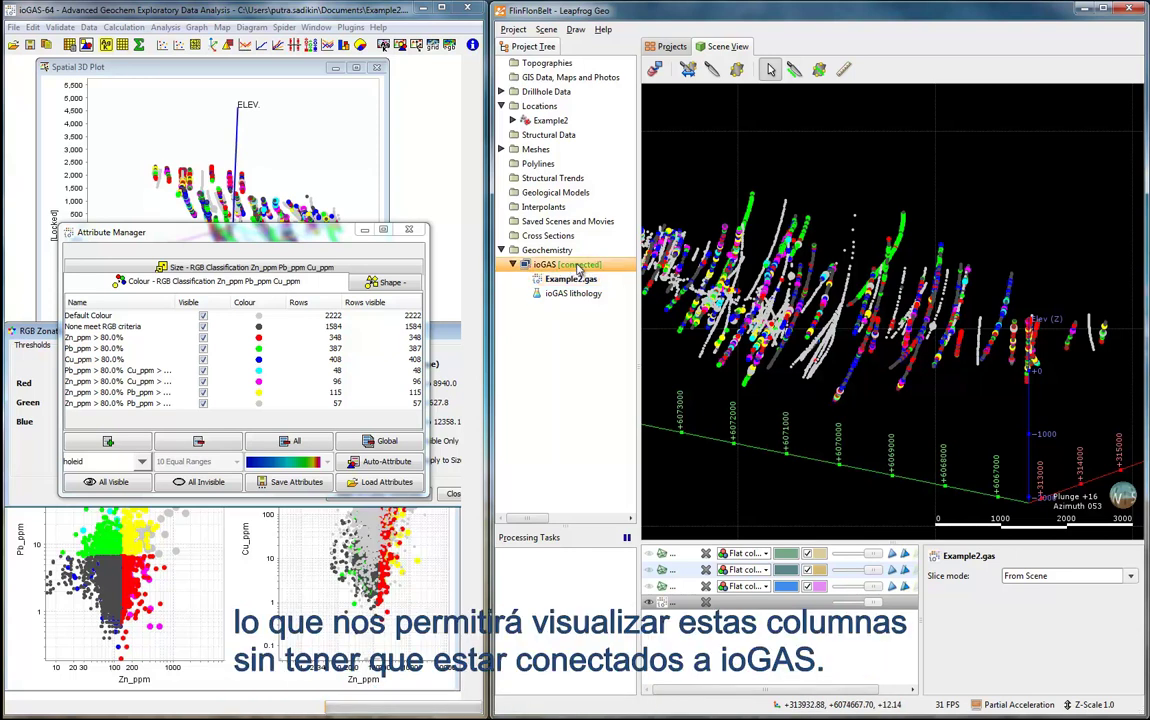
right_click(577, 270)
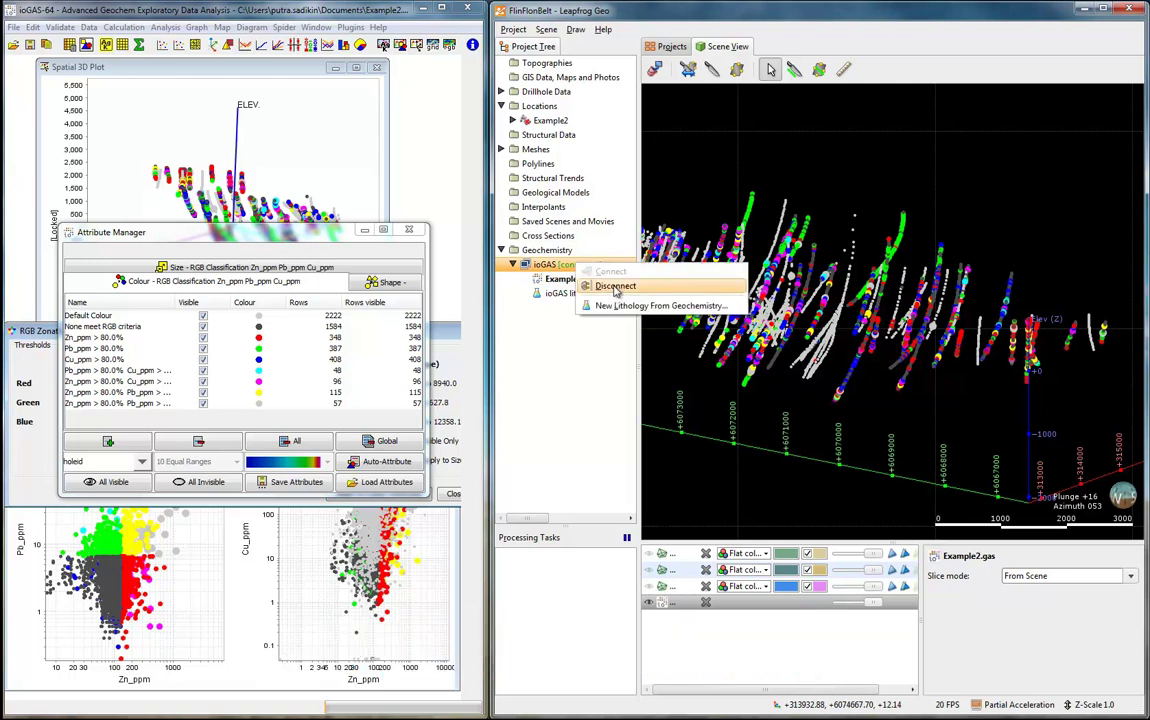
left_click(600, 280)
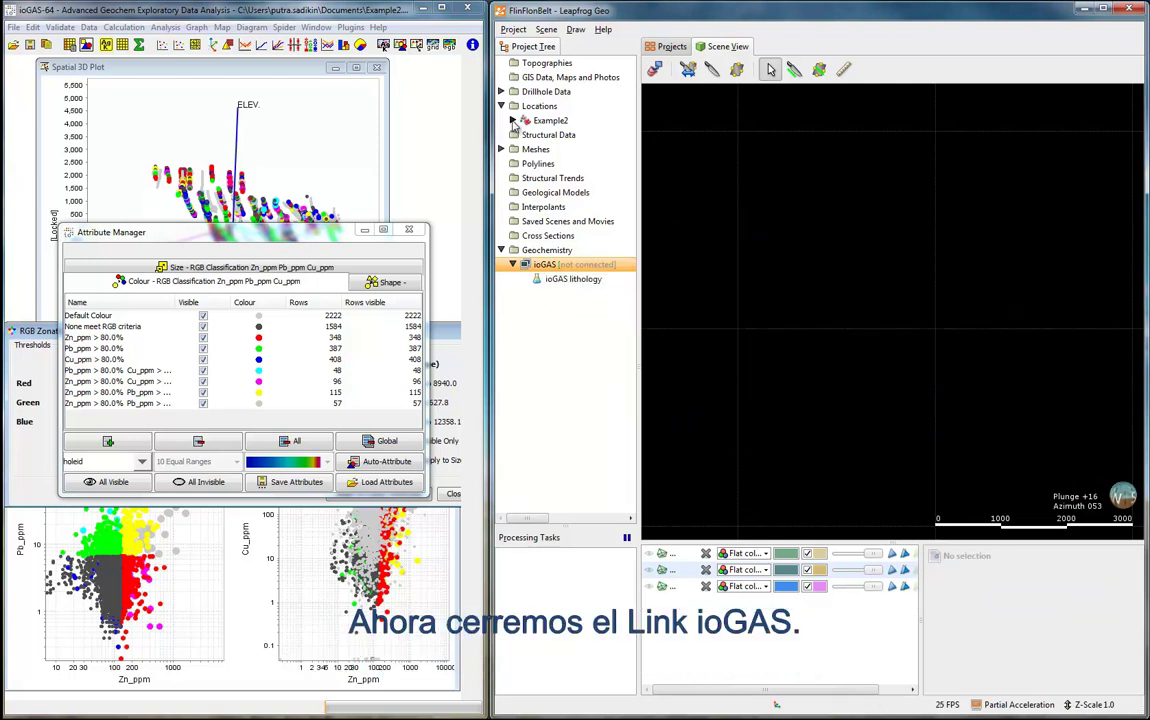
Display the Example2 locations coloured by the imported Colour RGB classification and show the colour legend in the scene
left_click(513, 120)
left_click_drag(581, 151, 760, 300)
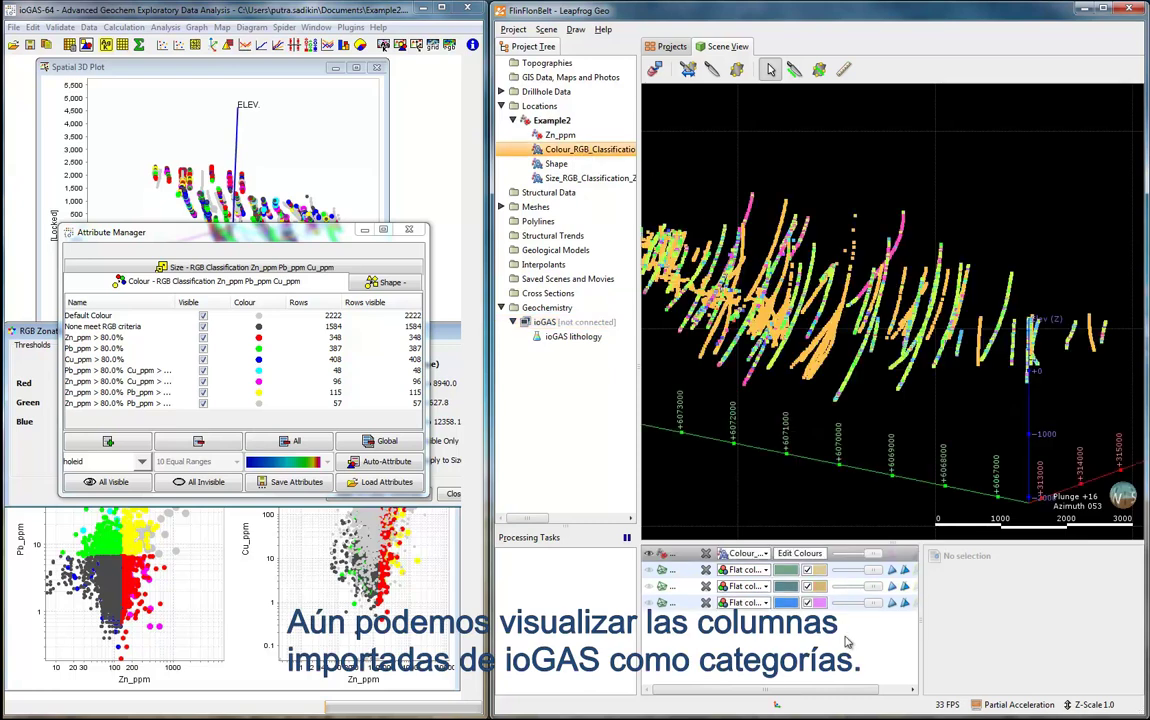
left_click(911, 555)
left_click_drag(960, 322, 842, 335)
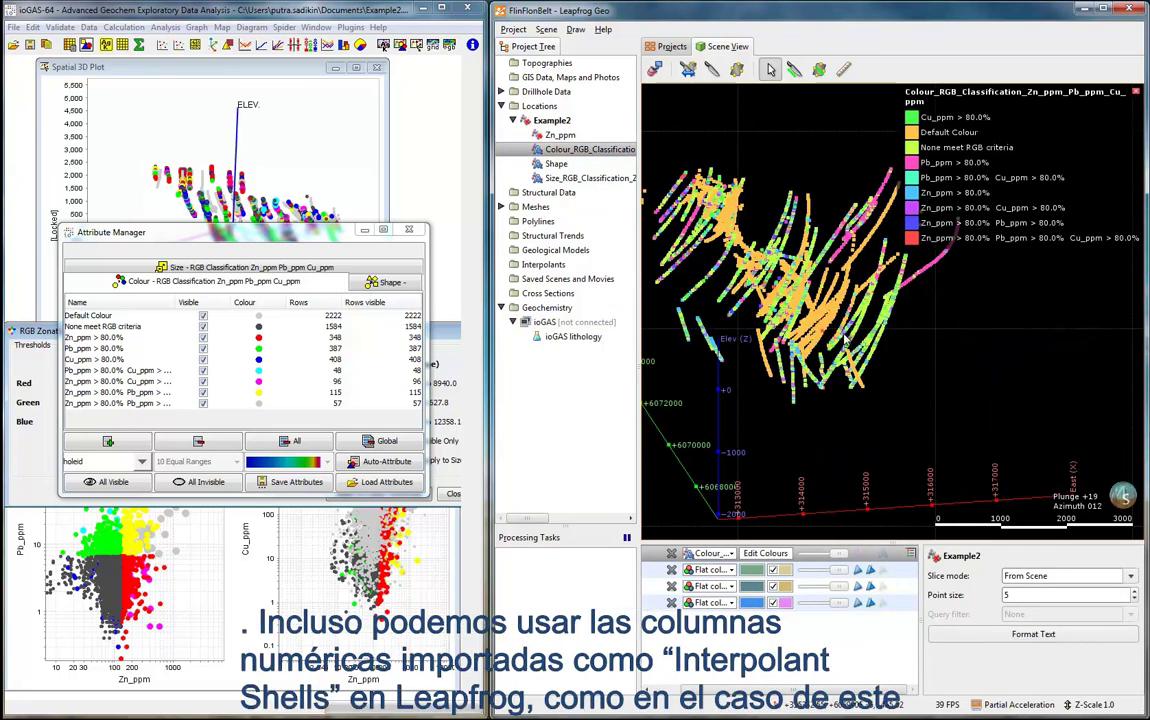
left_click_drag(850, 362, 893, 365)
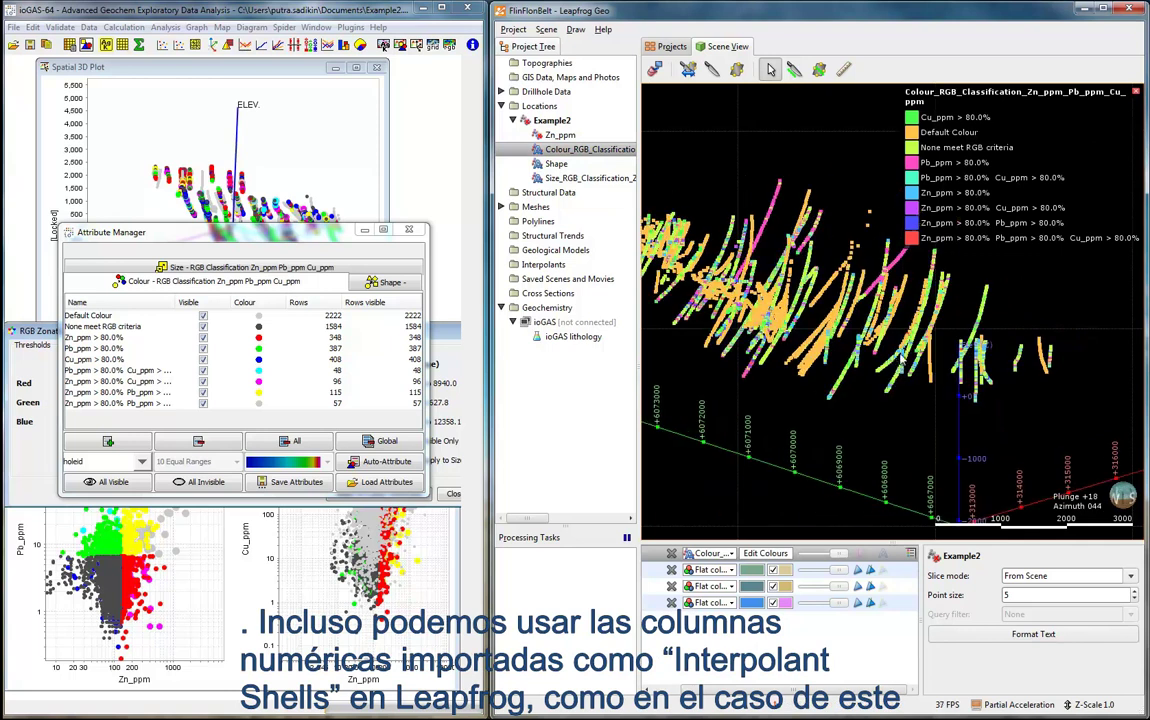
Create a new interpolant from the Zn_ppm numeric values with the default boundary and resolution settings
right_click(546, 265)
left_click(553, 286)
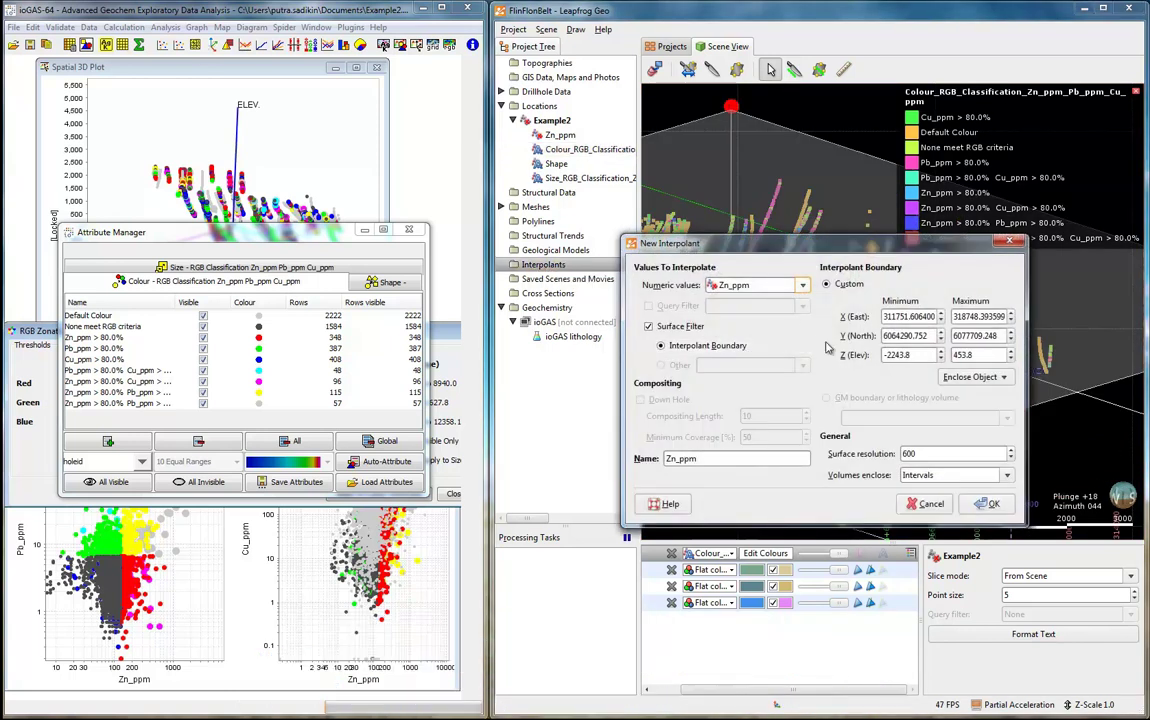
key("Return")
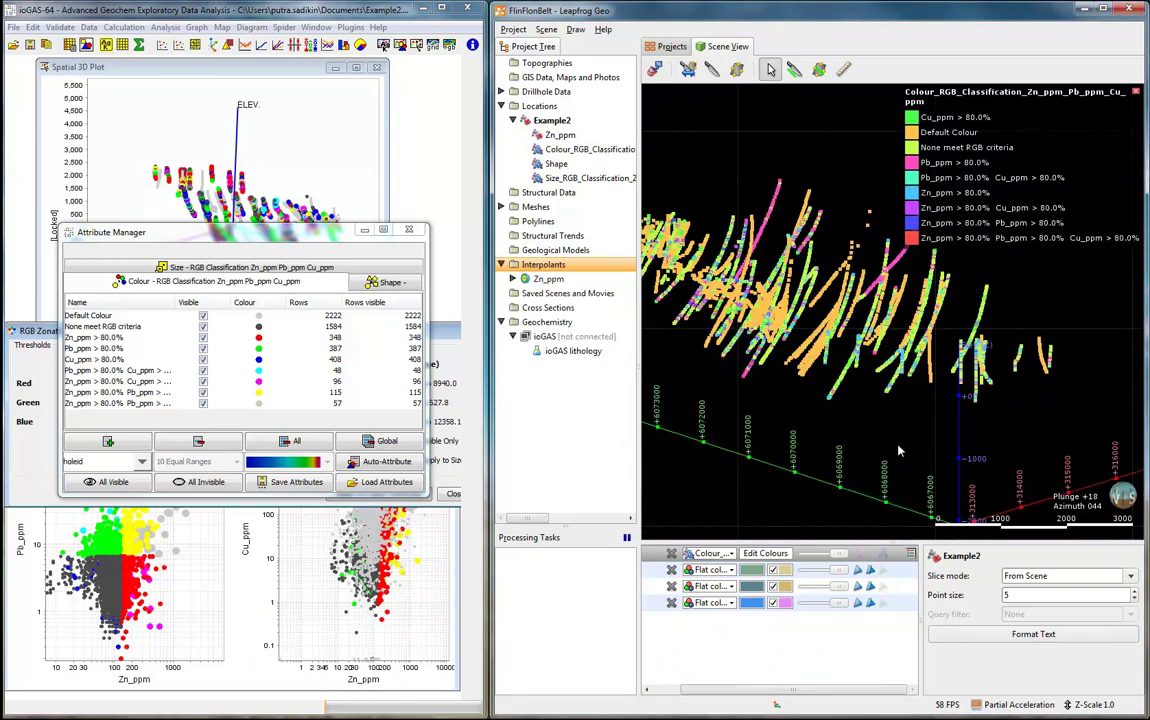
Show the Example_Assay_ps drillhole table in the scene in place of the Example2 locations and remove the RGB classification legend
left_click(502, 106)
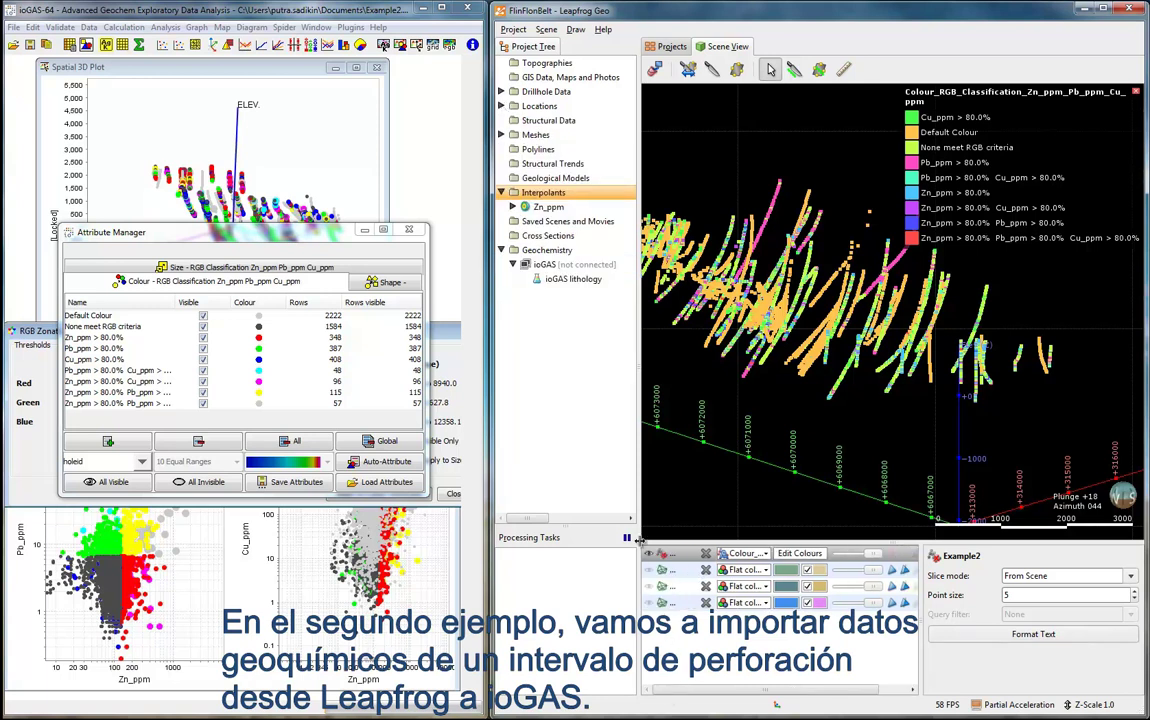
left_click(501, 91)
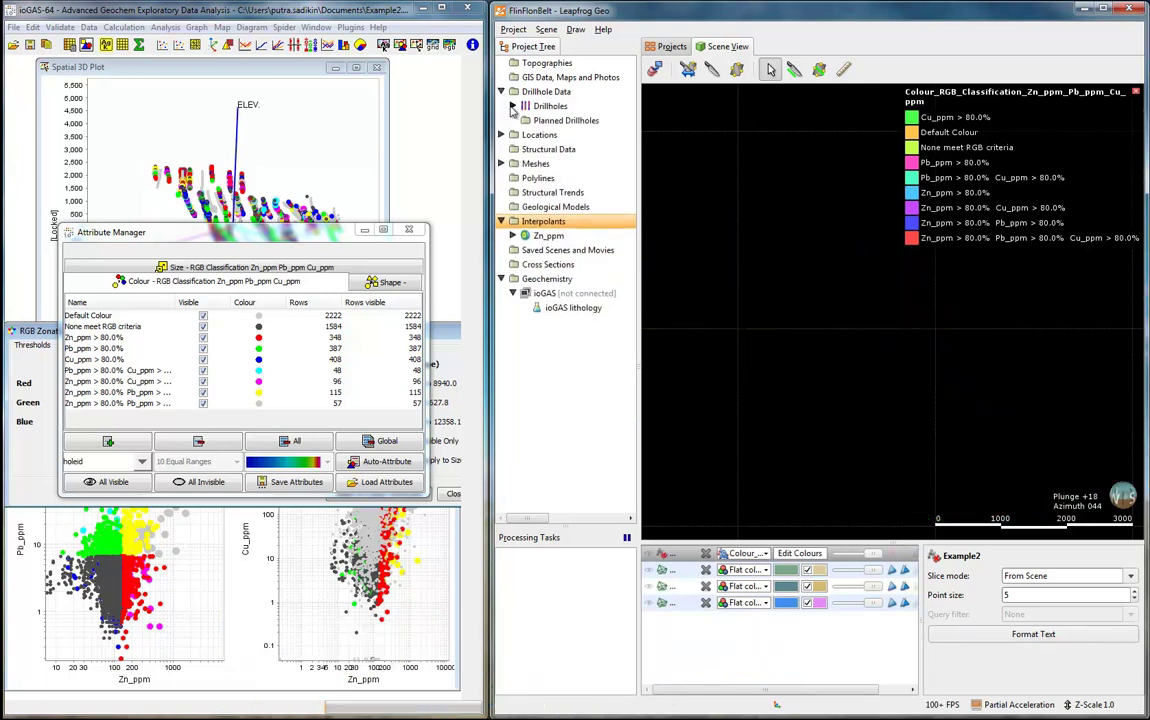
left_click(512, 106)
left_click_drag(578, 149, 730, 261)
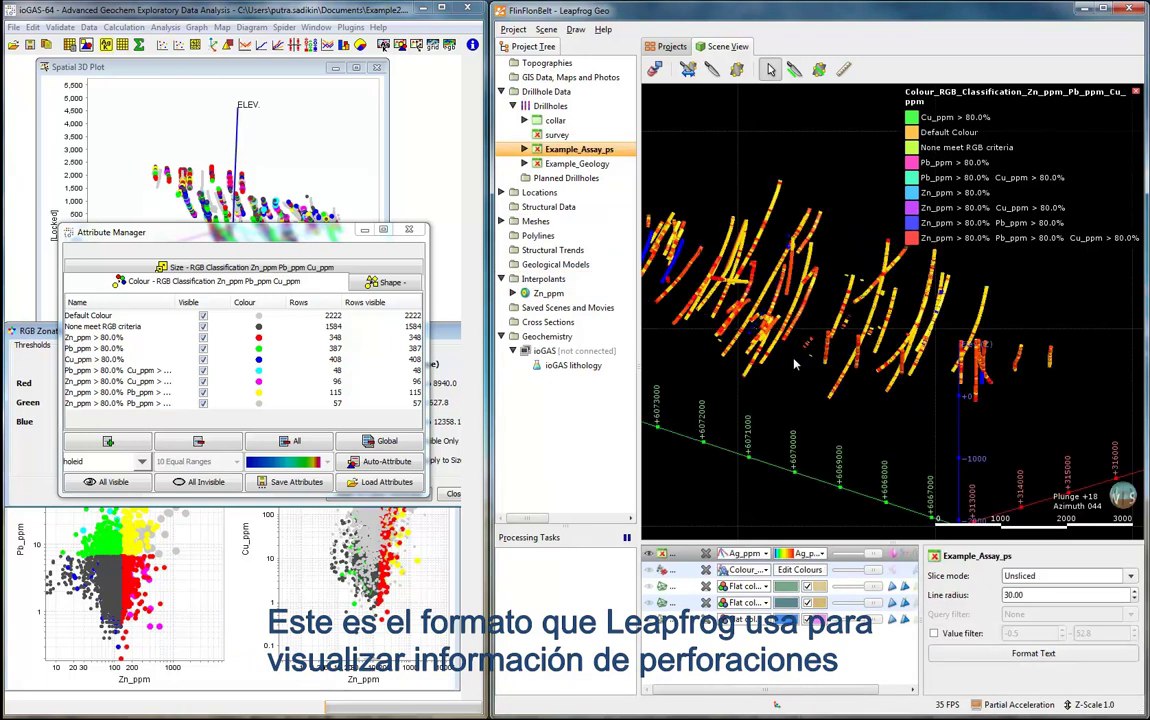
left_click(1137, 91)
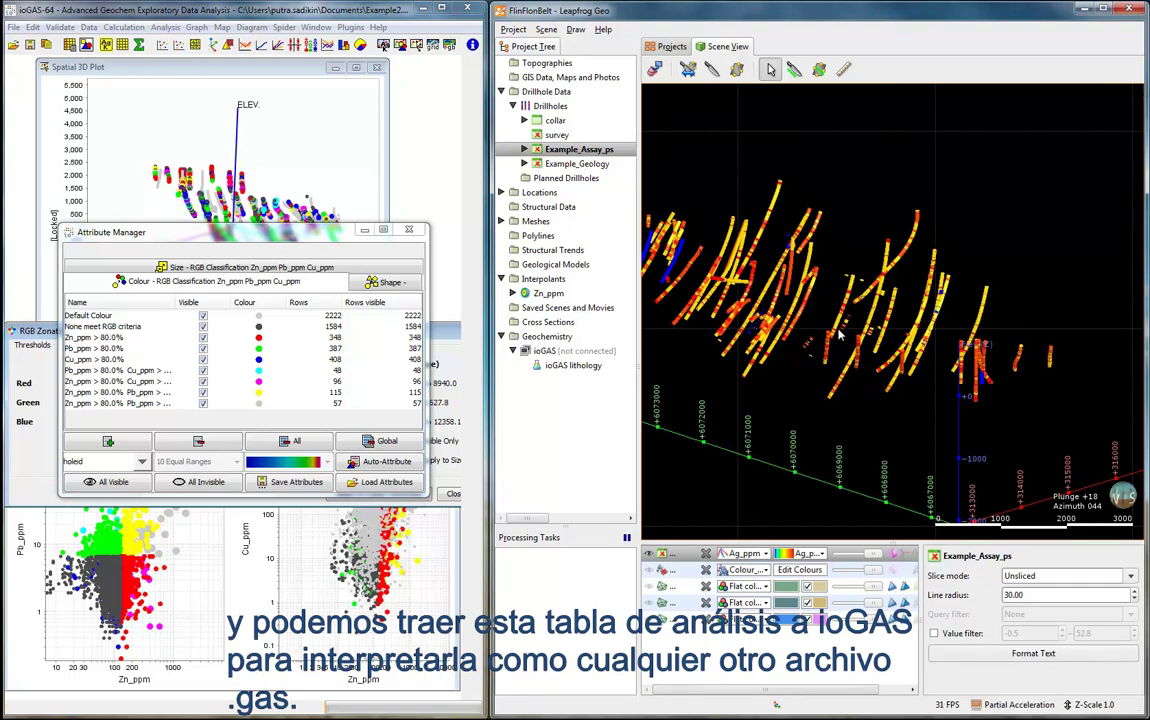
left_click_drag(840, 335, 856, 272)
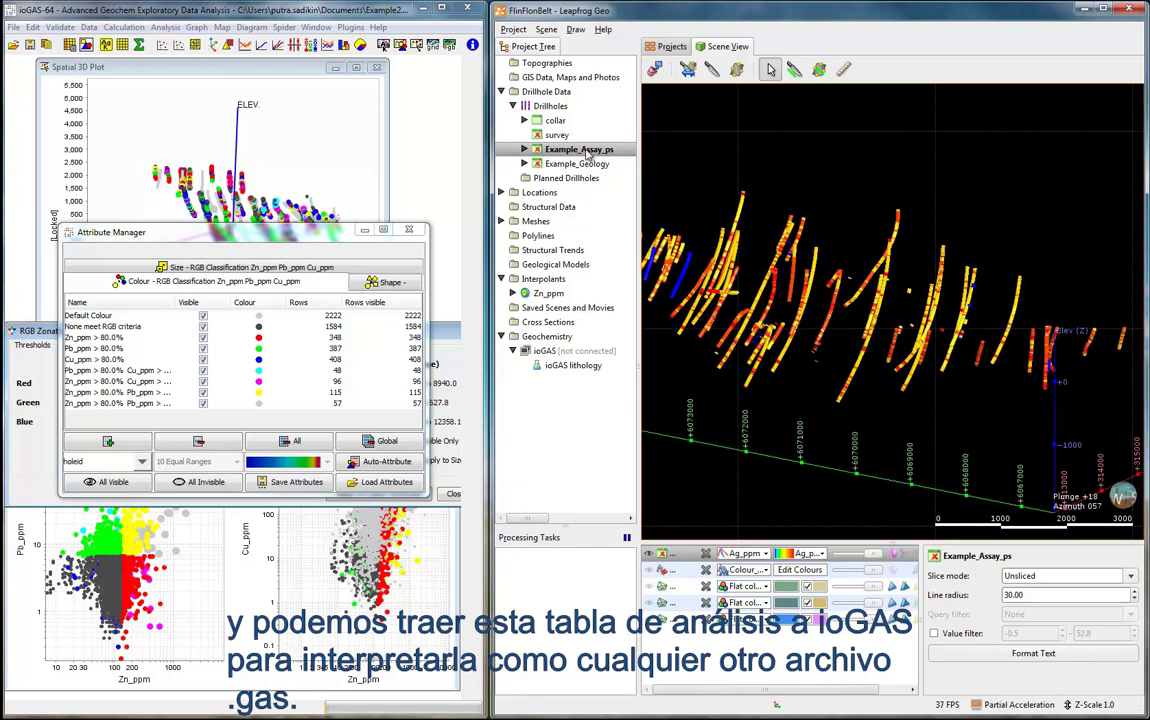
Reconnect the ioGAS link in the Geochemistry folder and open the linked ioGAS lithology data in ioGAS
right_click(589, 354)
left_click(607, 365)
left_click(14, 27)
mouse_move(10, 26)
left_click(72, 119)
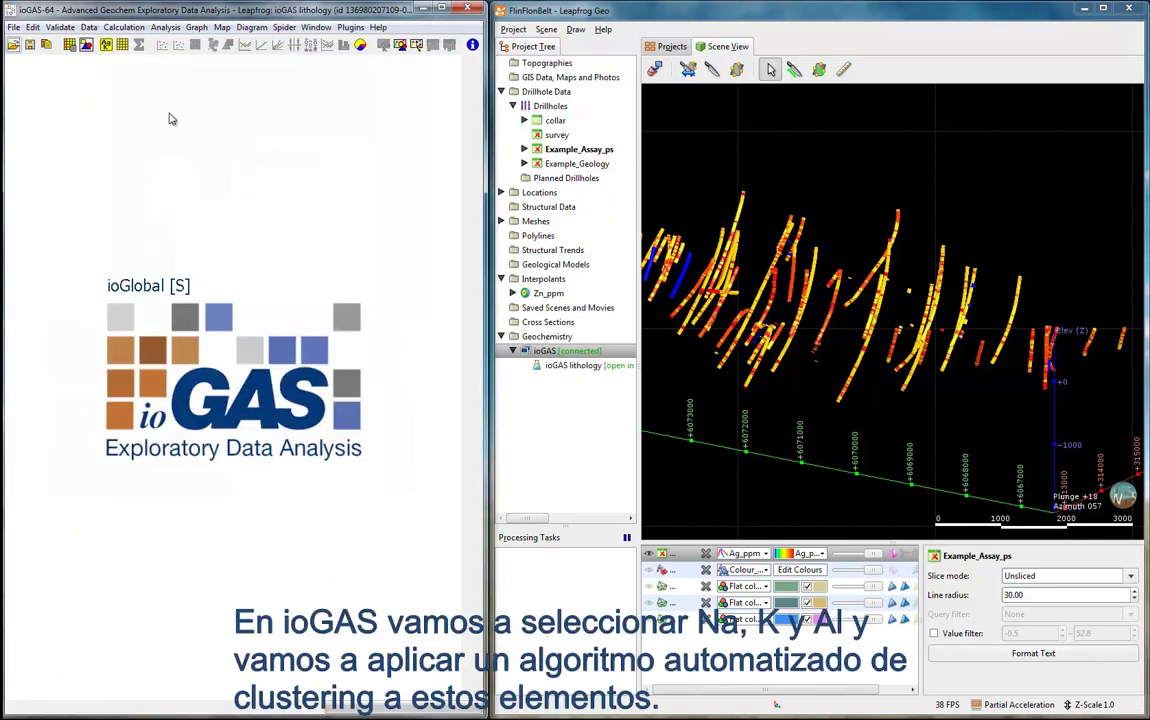
Select Na2O_pct, K2O_pct and Al2O3_pct as the analysis variables
left_click(106, 47)
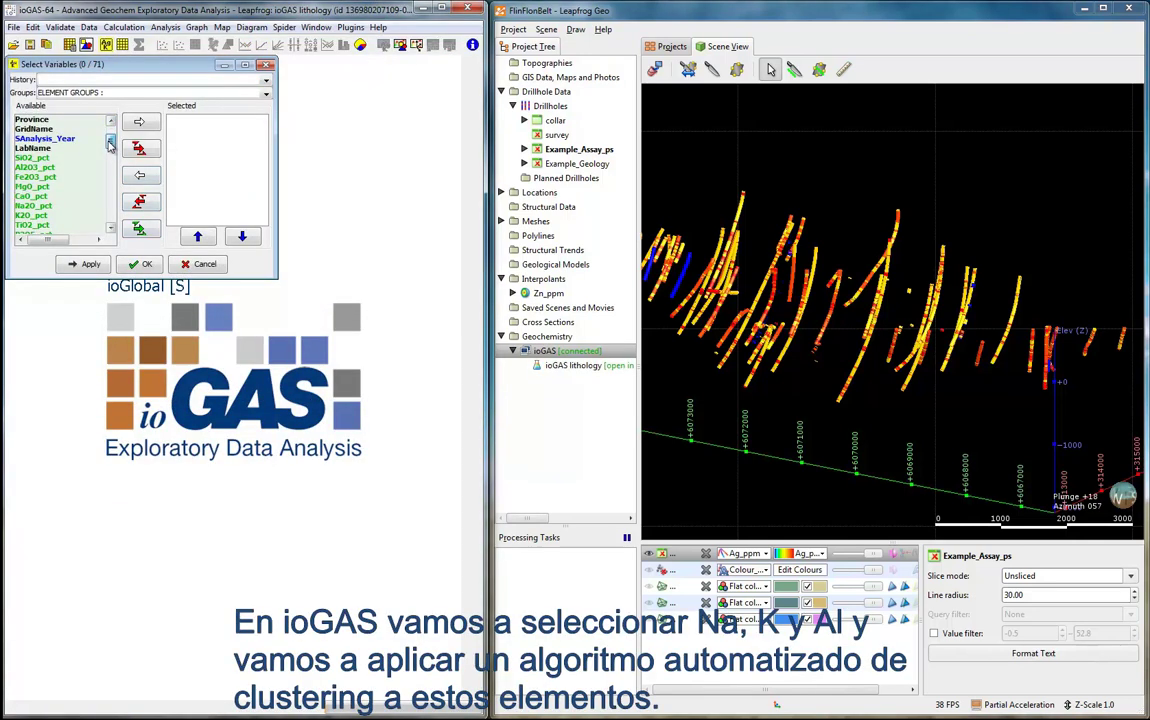
scroll(44, 196, "down", 1)
double_click(40, 178)
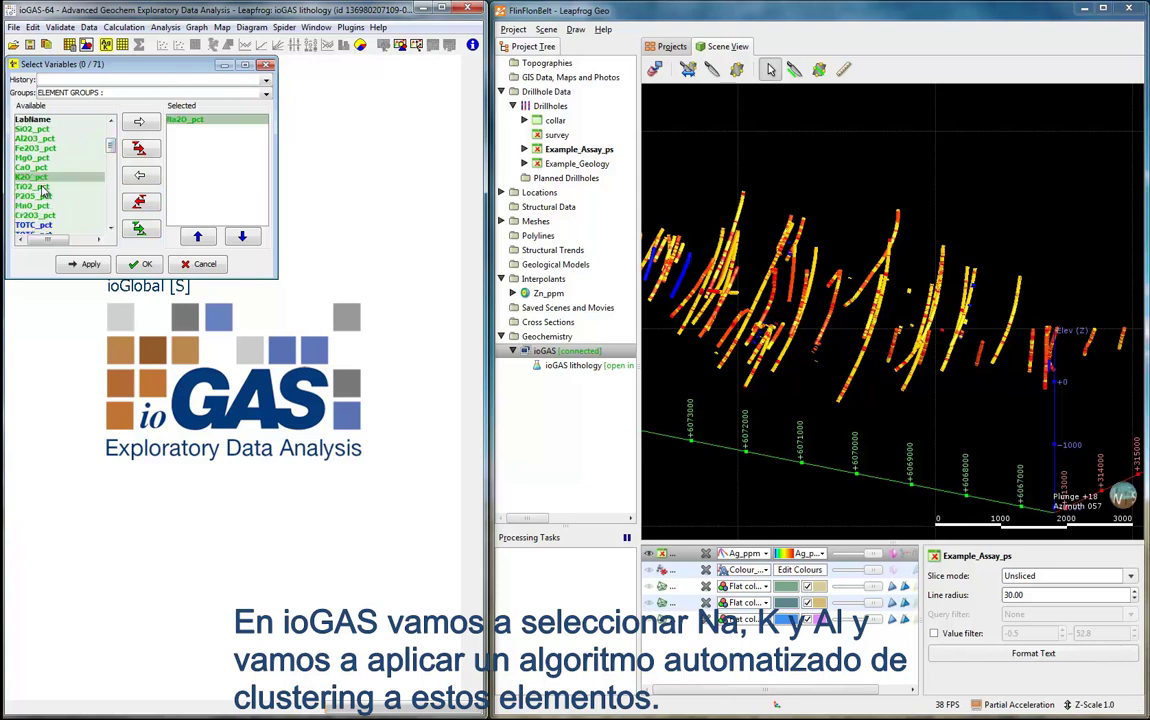
double_click(40, 178)
double_click(38, 138)
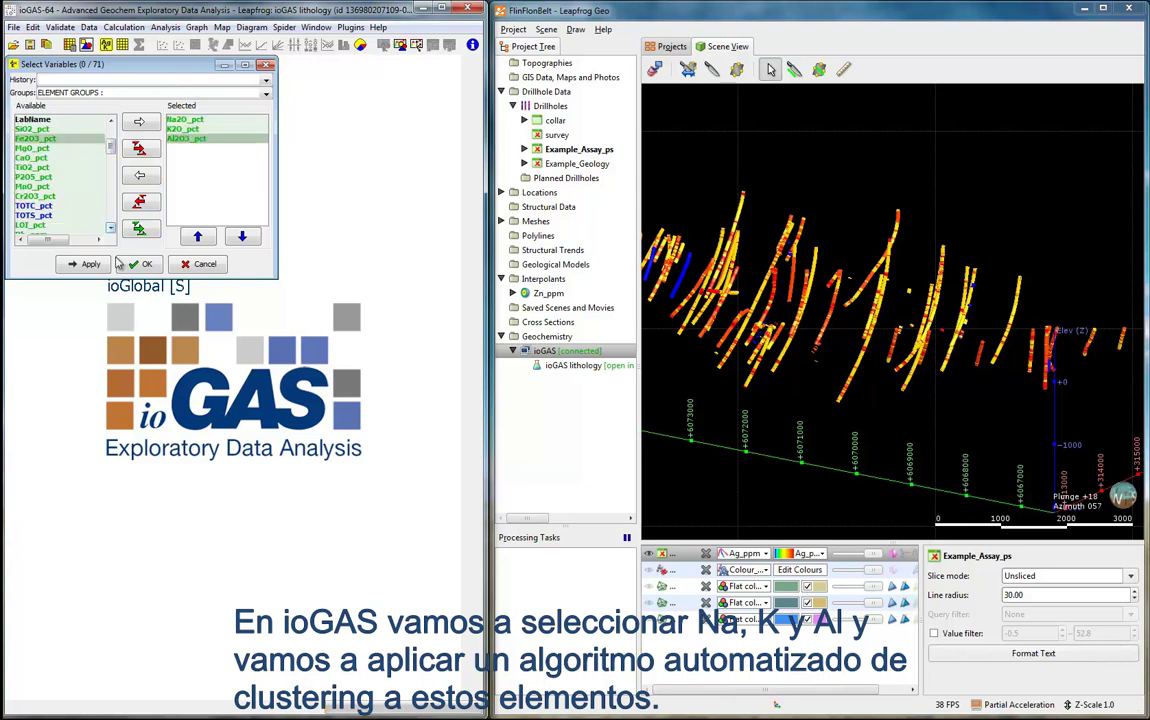
Run K-means clustering on the selected variables with at most 12 clusters and apply the K = 5 result to colour
left_click(165, 27)
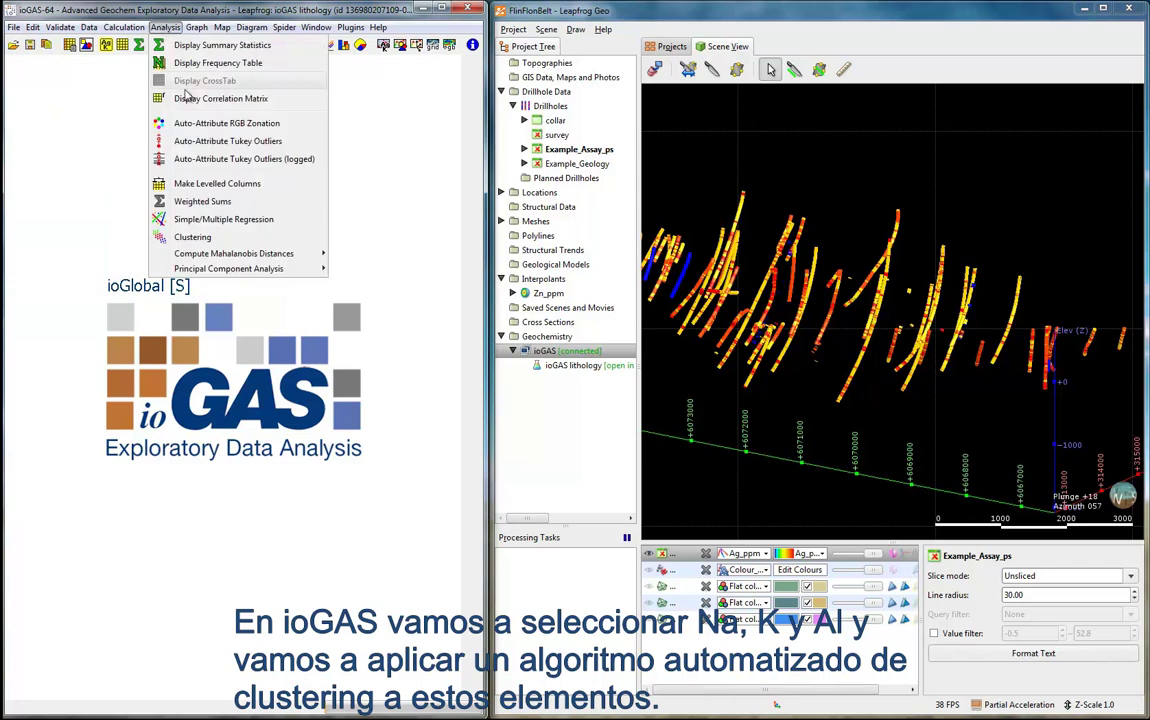
left_click(222, 236)
left_click(310, 491)
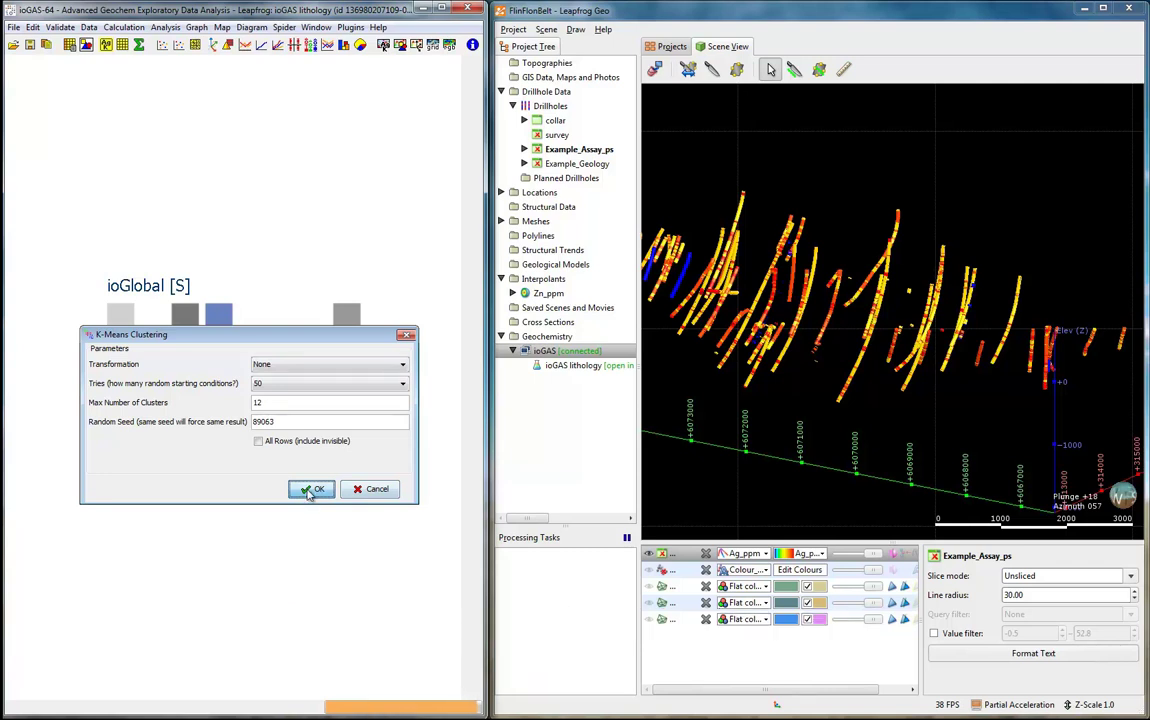
left_click(238, 555)
left_click(227, 598)
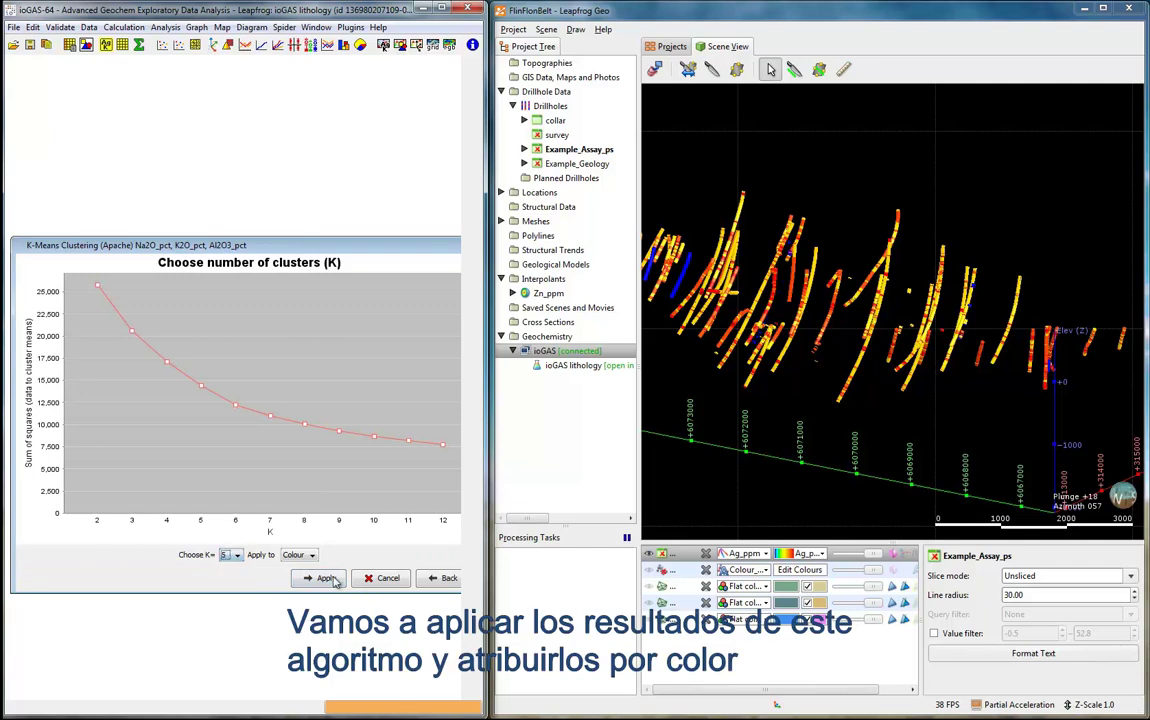
left_click(383, 579)
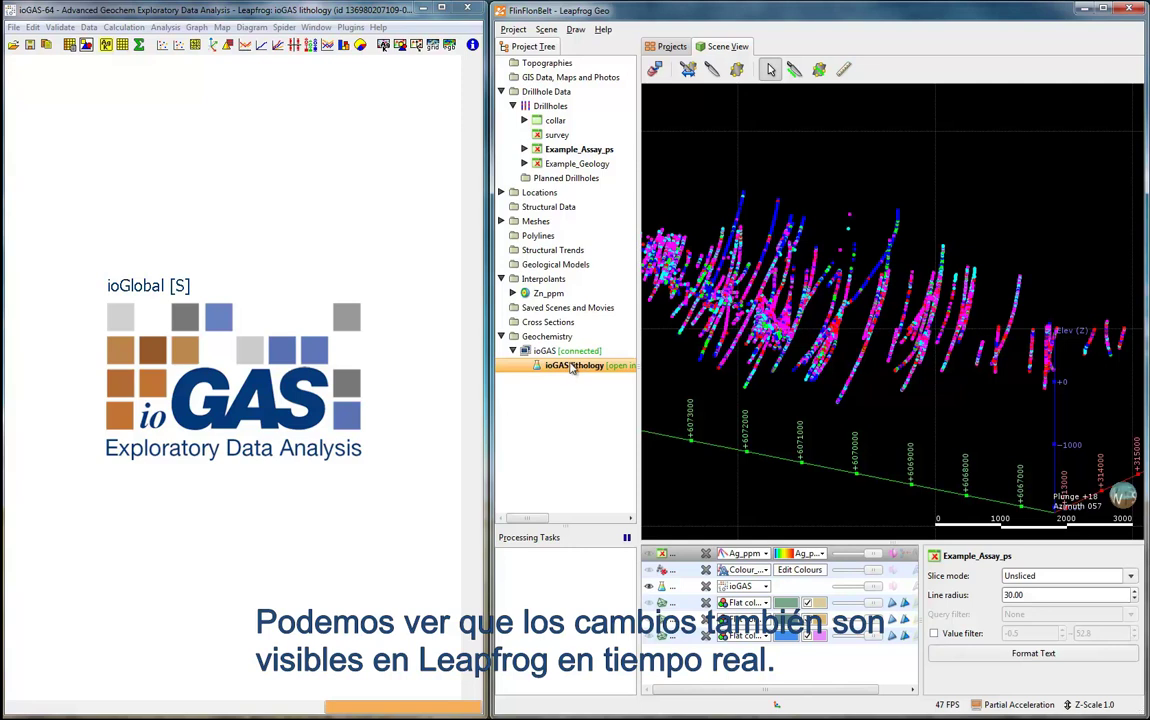
Save the cluster colours as a new variable column, keeping the suggested K-Means Clustering name
left_click(89, 27)
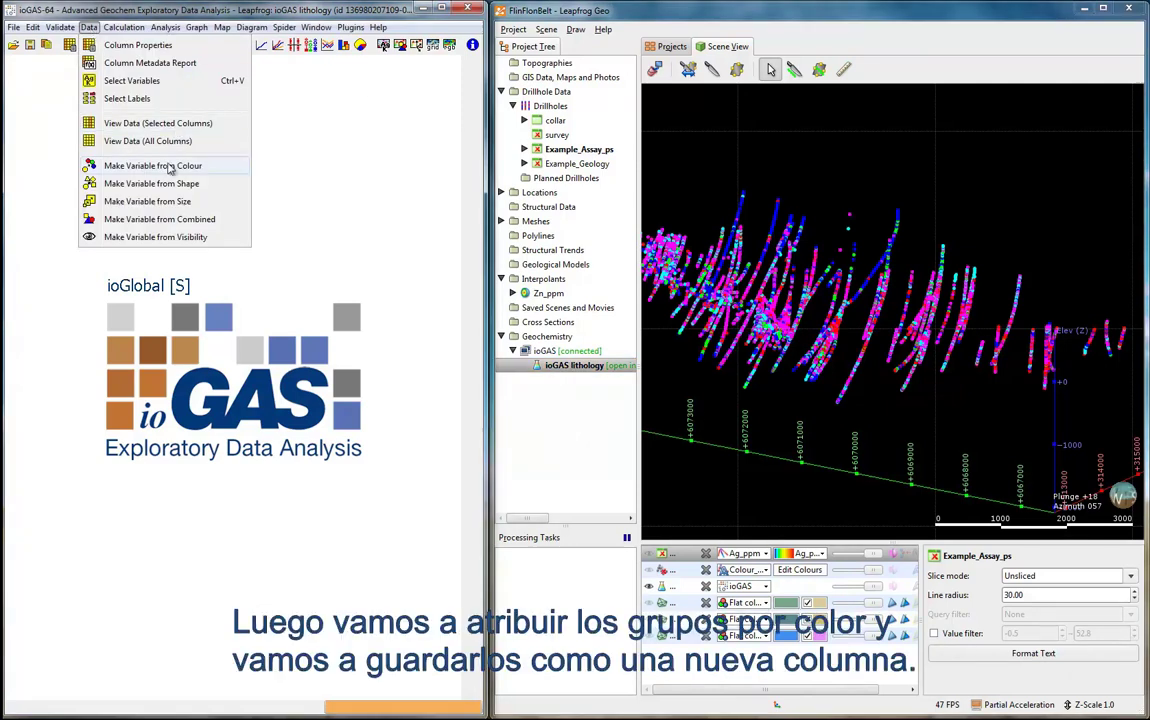
left_click(152, 160)
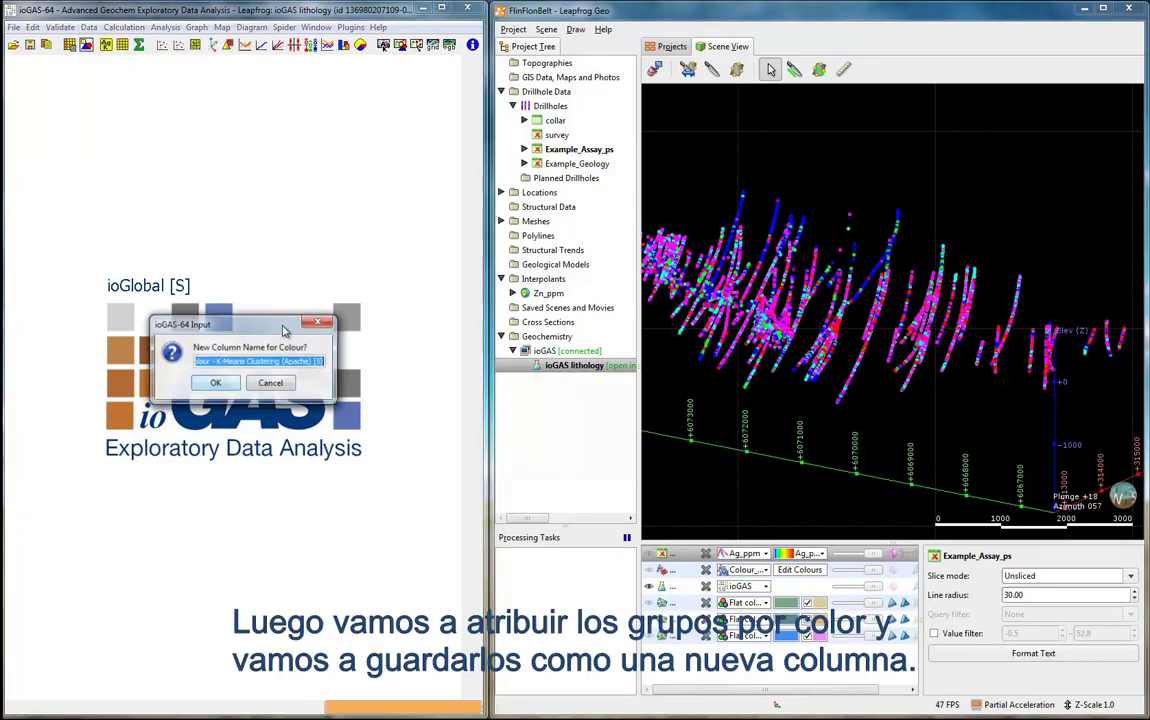
left_click(229, 384)
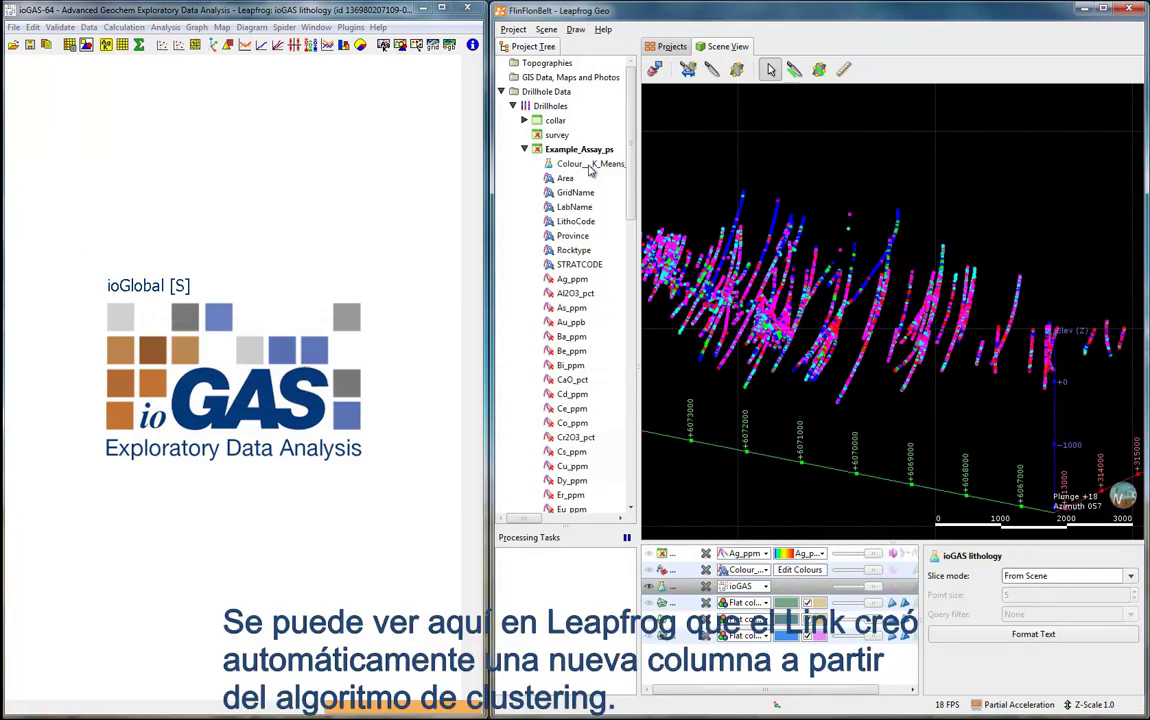
In Leapfrog Geo, display the assay drillholes coloured by the new K-means clustering column and hide the ioGAS lithology points
left_click(545, 519)
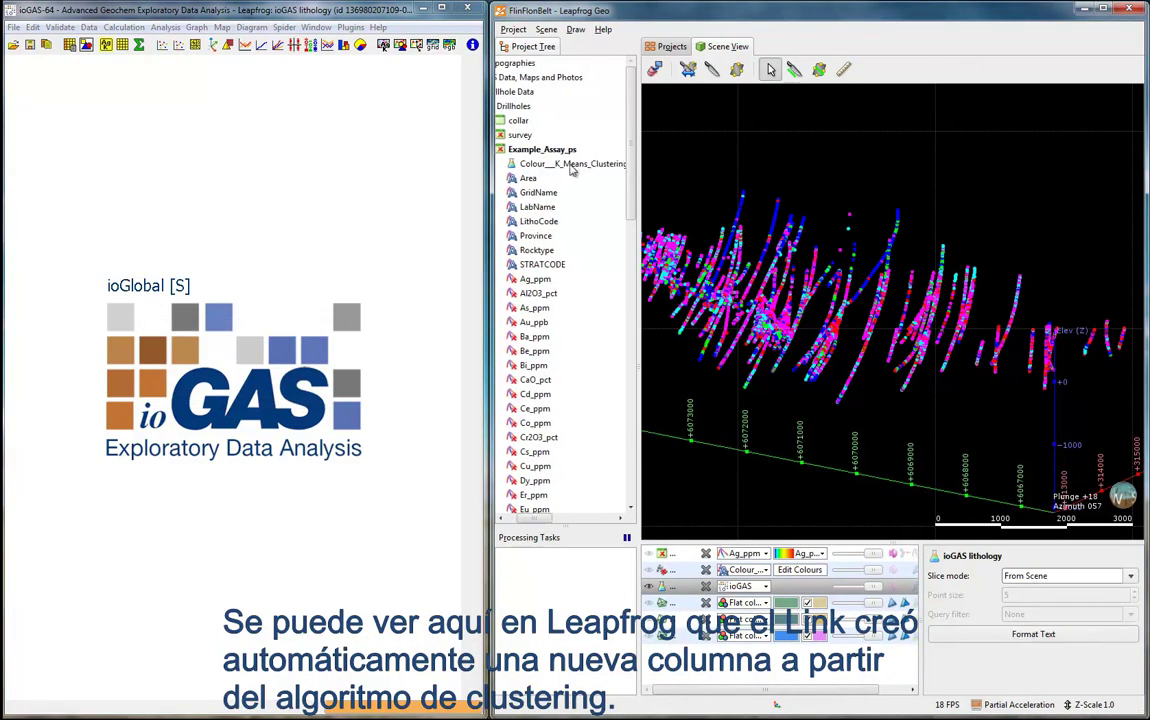
left_click_drag(571, 166, 888, 329)
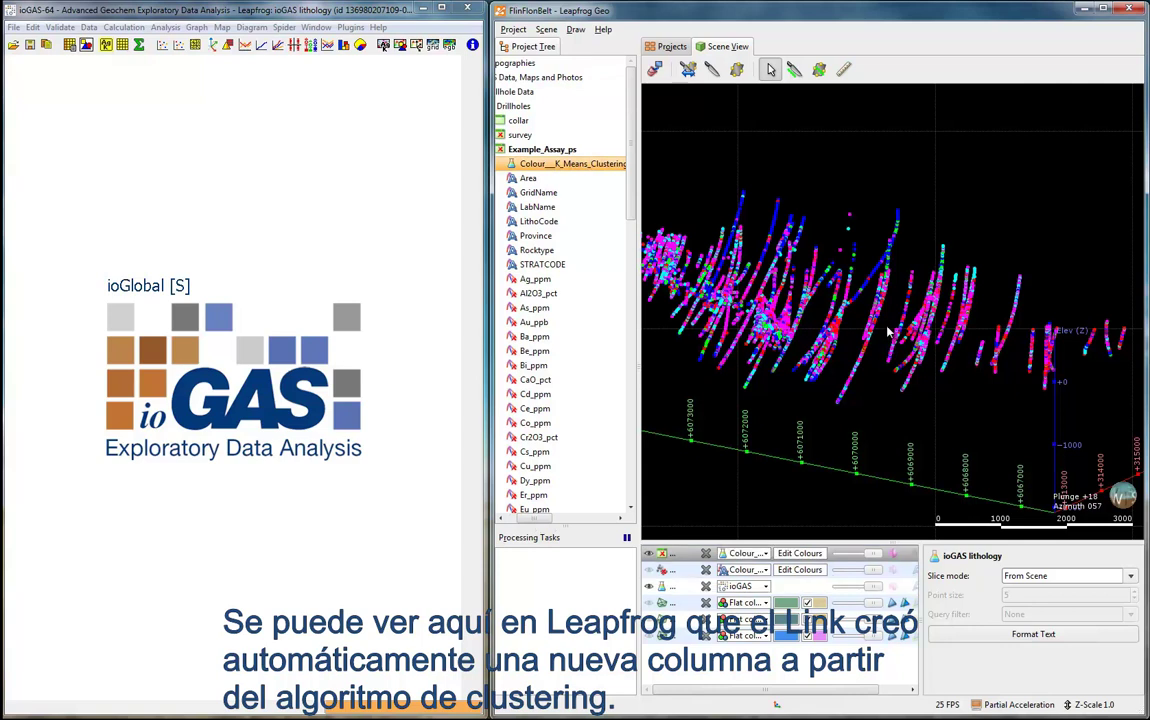
left_click(665, 586)
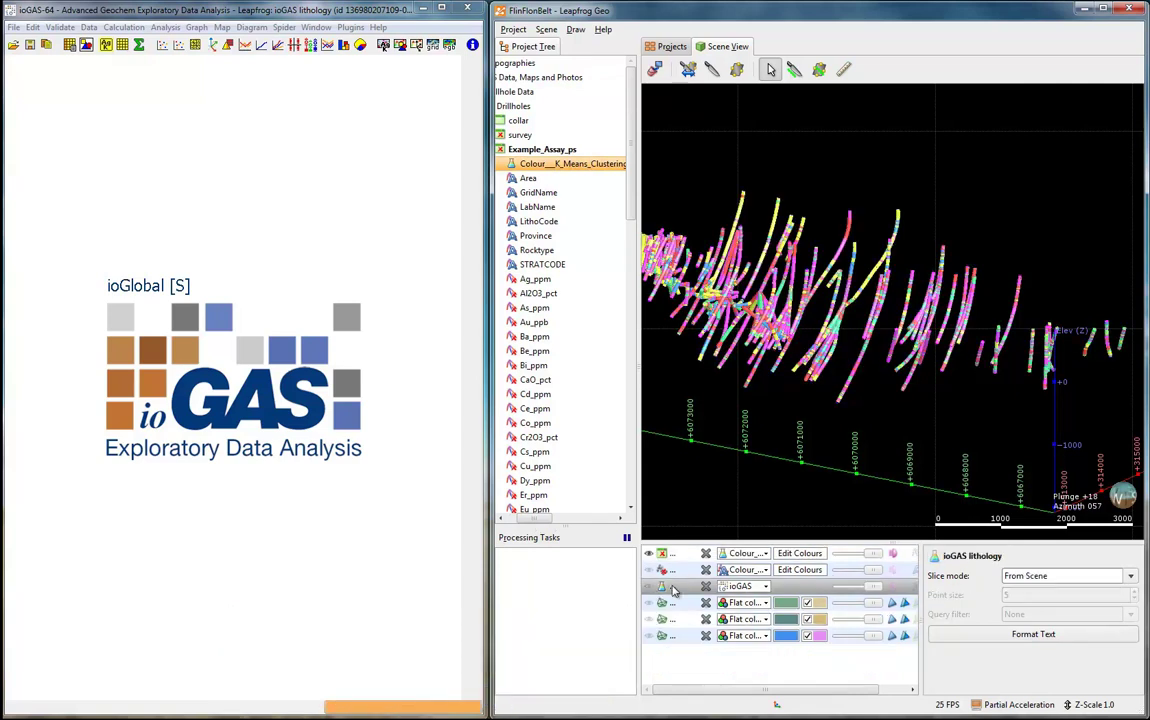
Show the K-means cluster colour legend for the assay drillholes in the scene
left_click(898, 690)
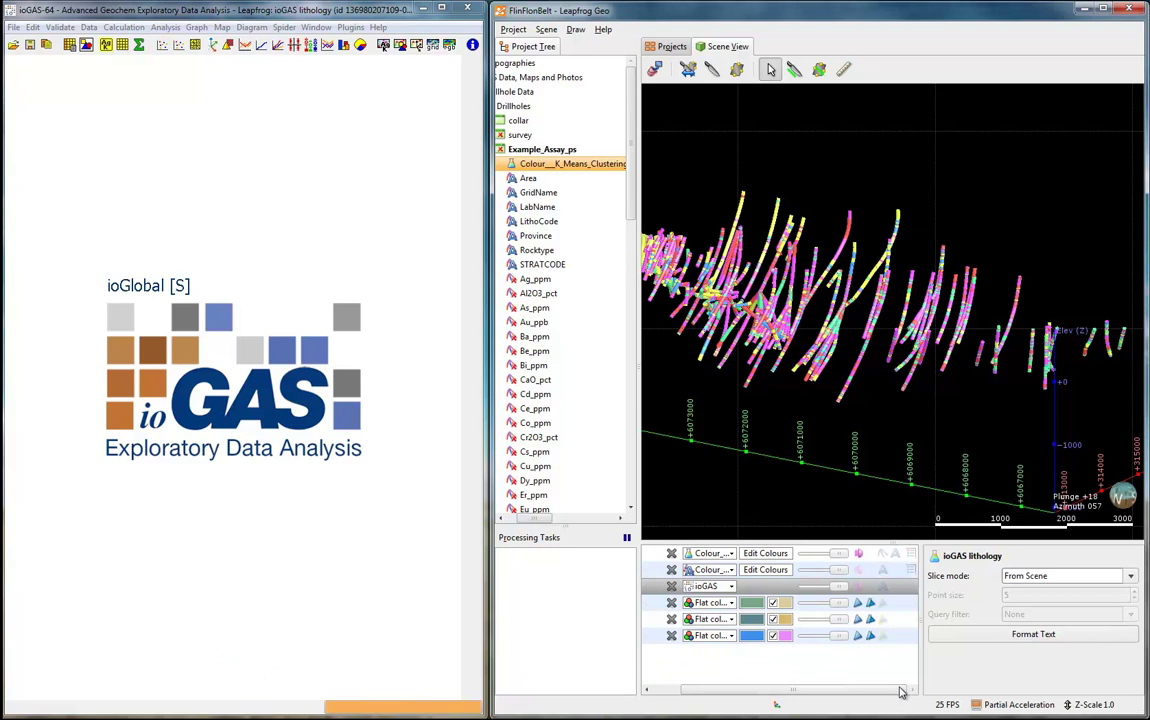
left_click(910, 555)
mouse_move(1008, 313)
left_mouse_down()
mouse_move(940, 310)
mouse_move(1010, 316)
left_mouse_up()
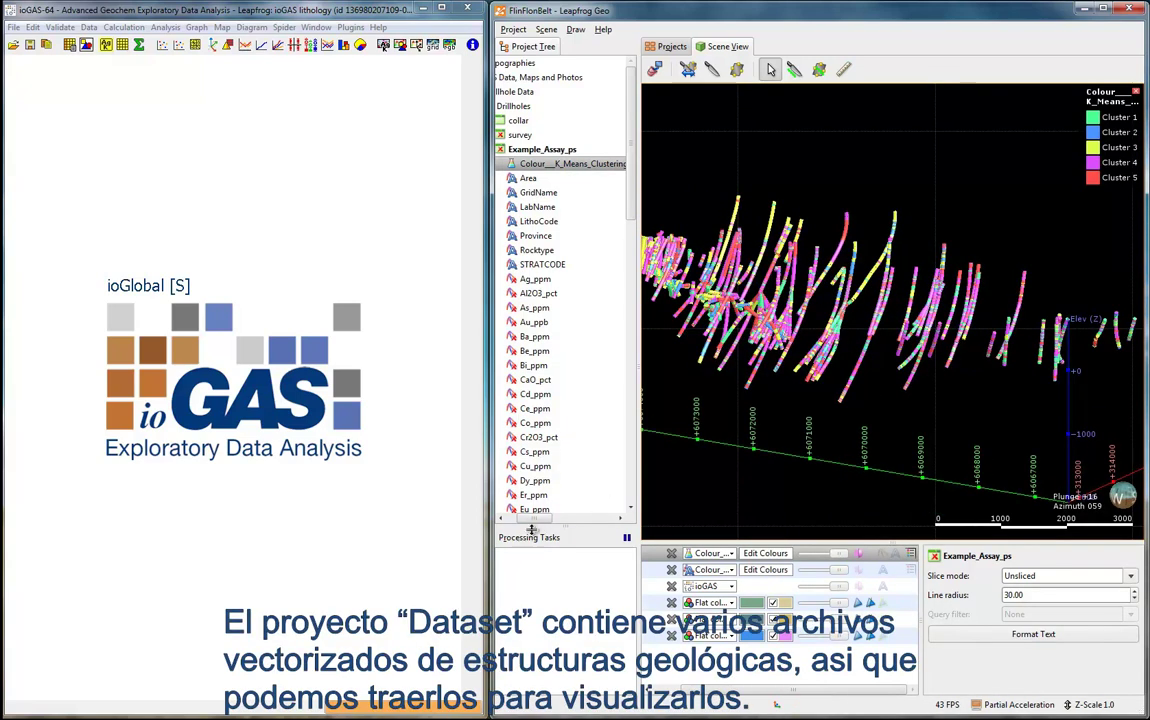
Collapse the Example_Assay_ps table in the project tree and make the three fault meshes visible around the clustered drillholes
left_click_drag(536, 518, 506, 518)
left_click(525, 151)
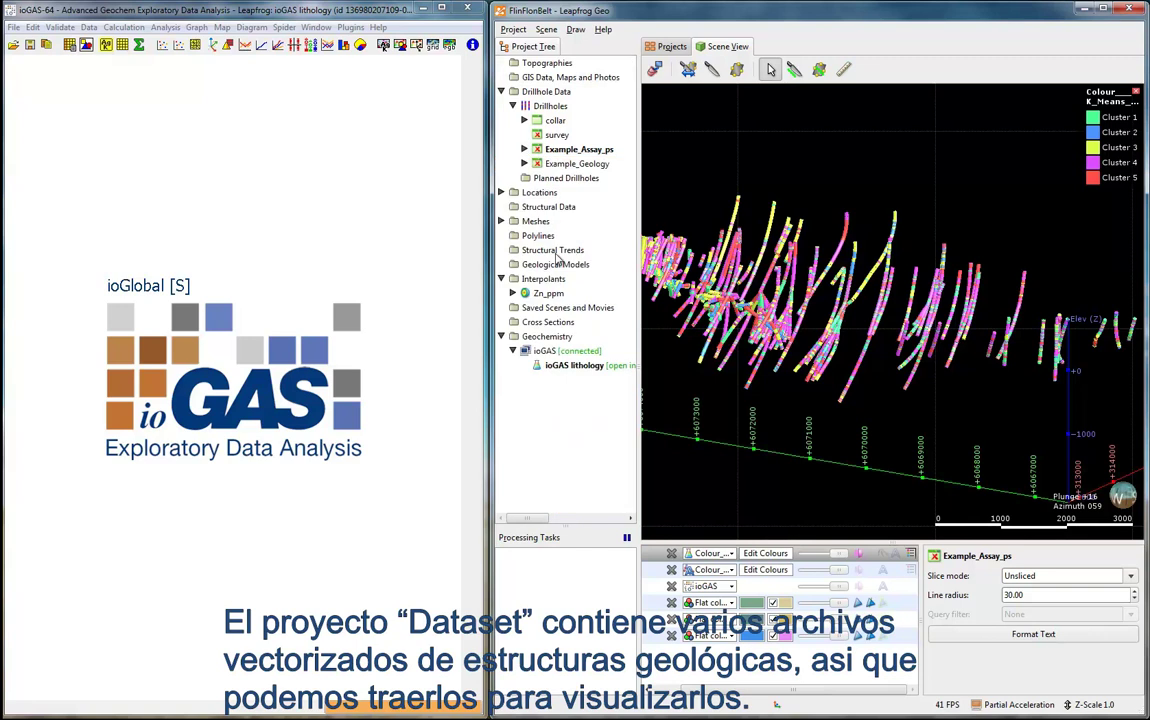
left_click(668, 689)
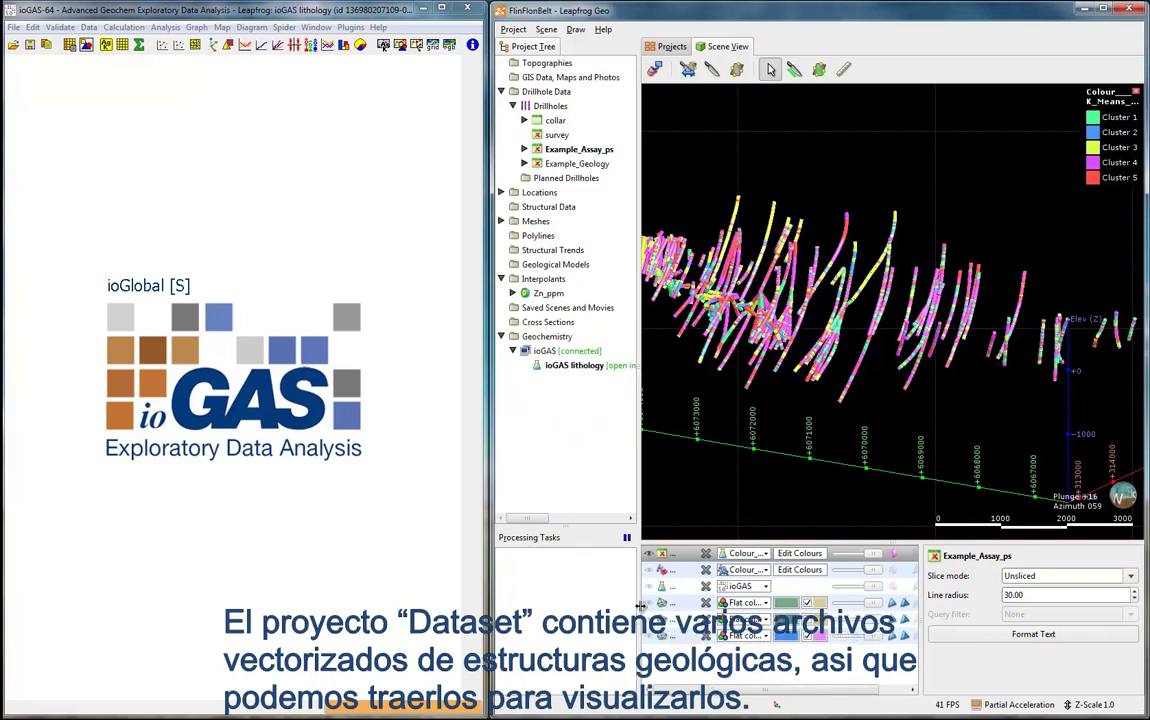
left_click(648, 602)
left_click(648, 619)
left_click(648, 635)
left_click_drag(907, 449, 915, 325)
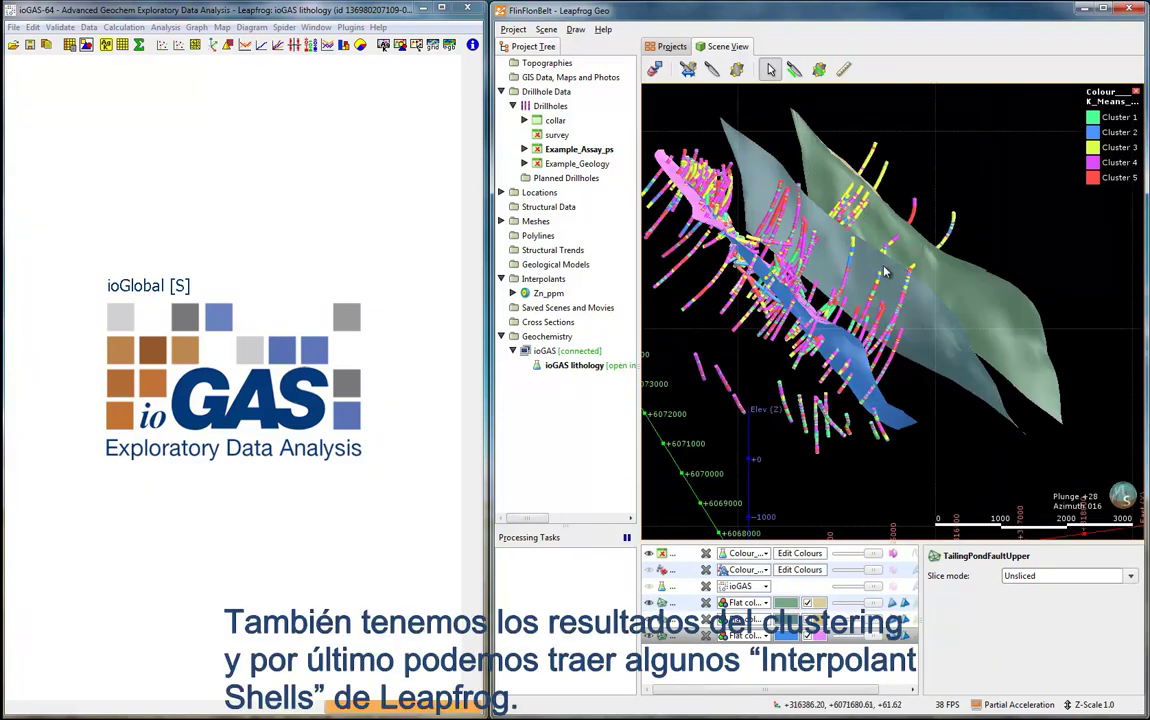
Add the > 118.0 output volume of the Zn_ppm interpolant to the scene and examine it against the faults and clustered drillholes
left_click(513, 294)
left_click(524, 365)
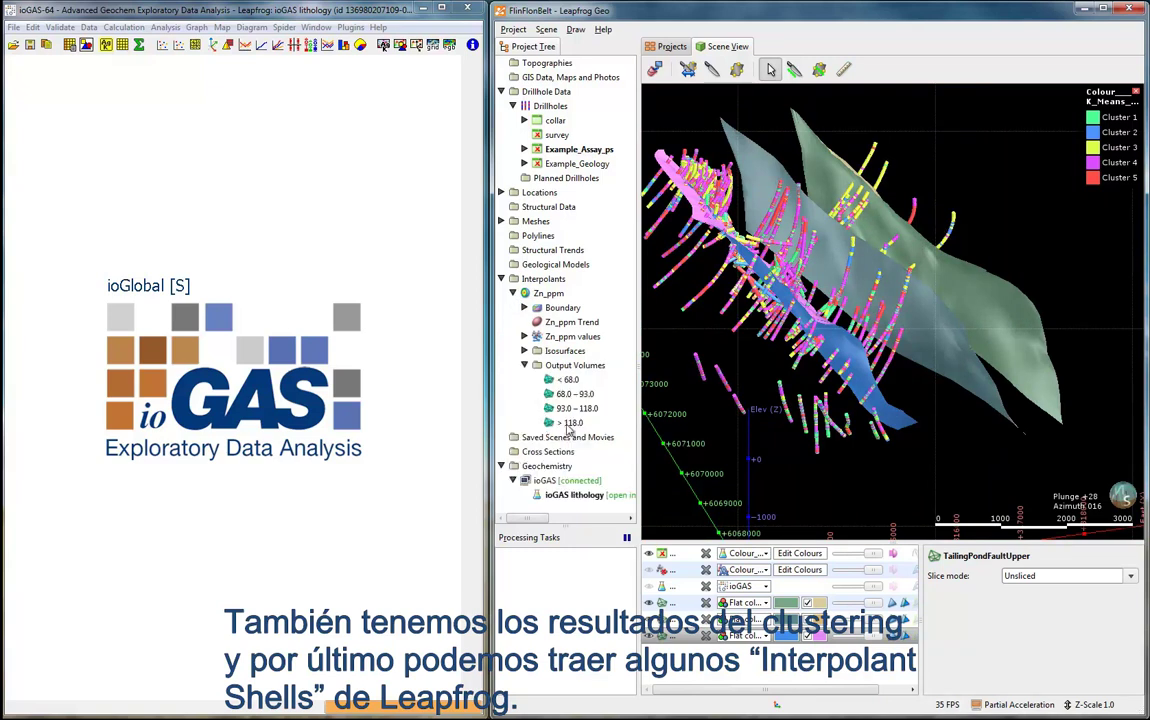
left_click_drag(573, 425, 764, 398)
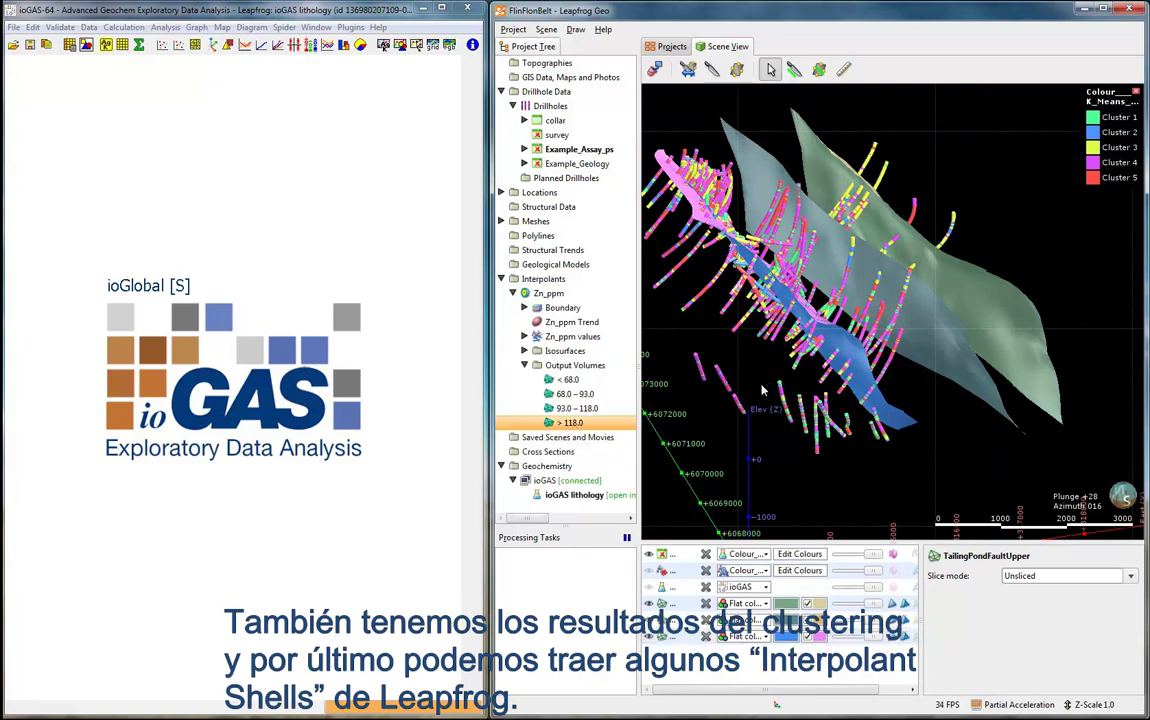
left_click_drag(848, 369, 764, 395)
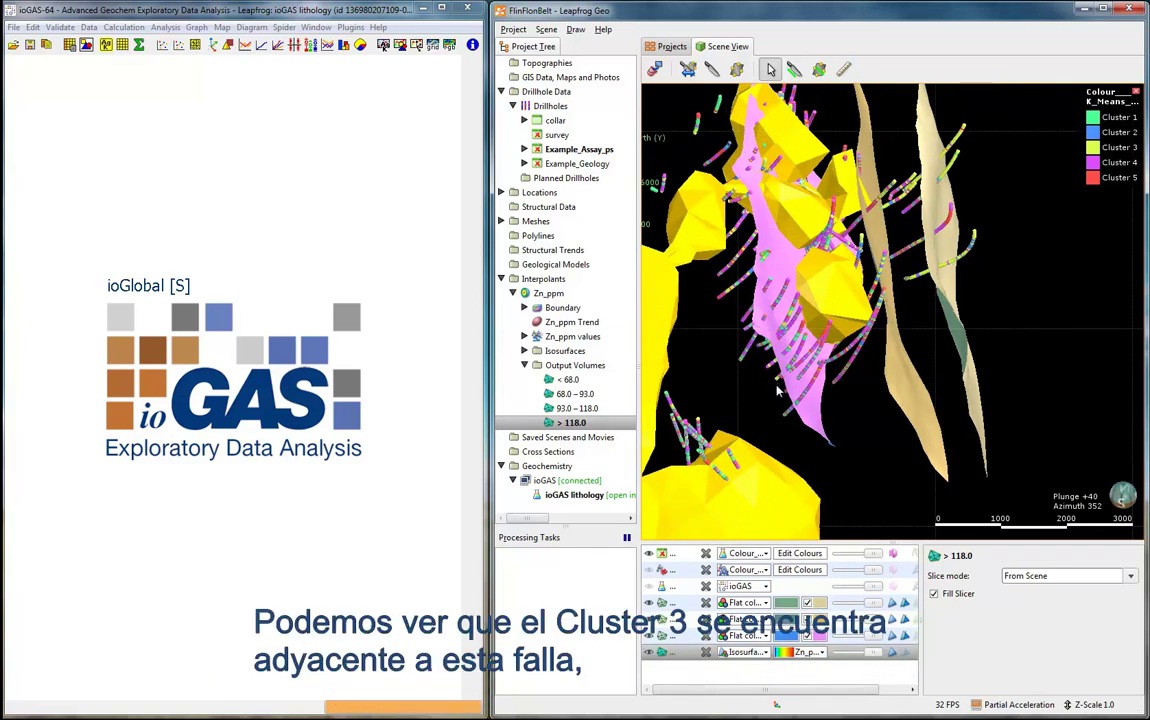
left_click_drag(786, 386, 911, 246)
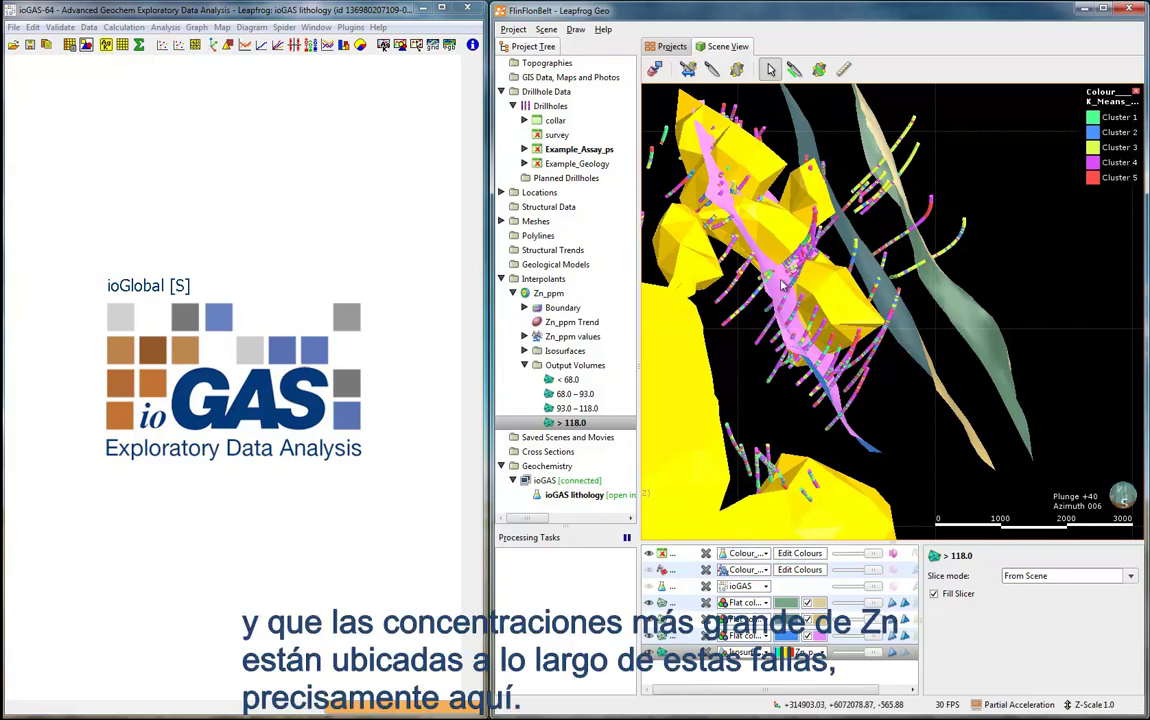
left_click_drag(763, 352, 790, 270)
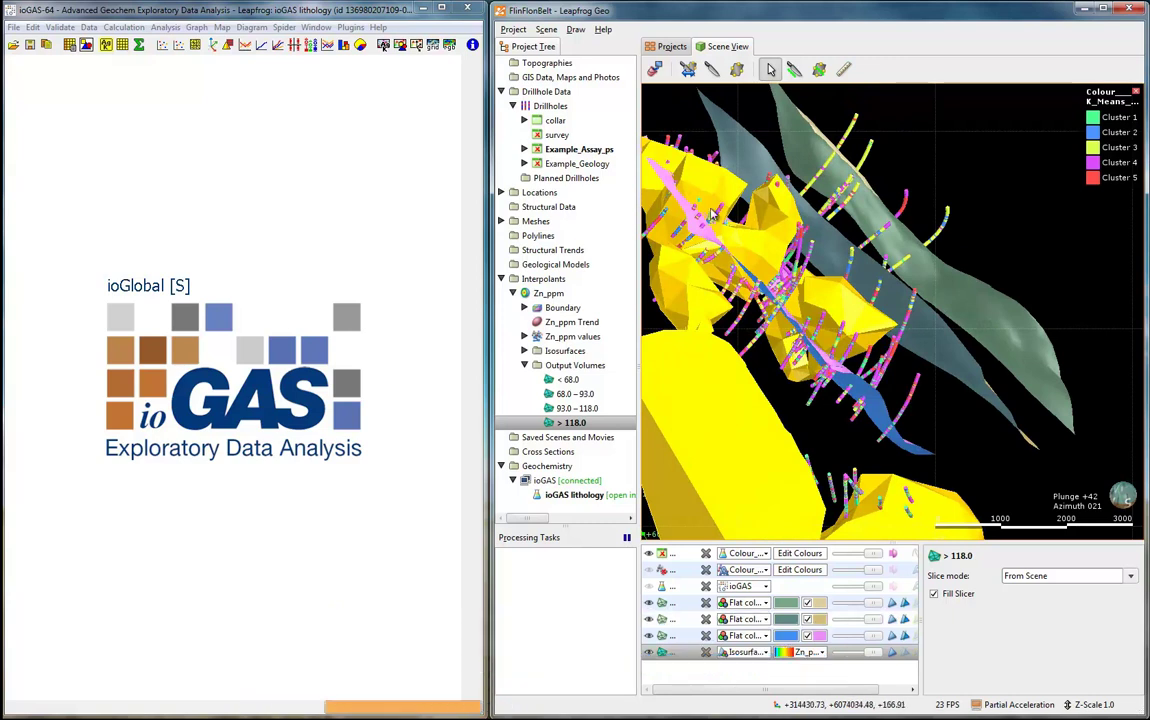